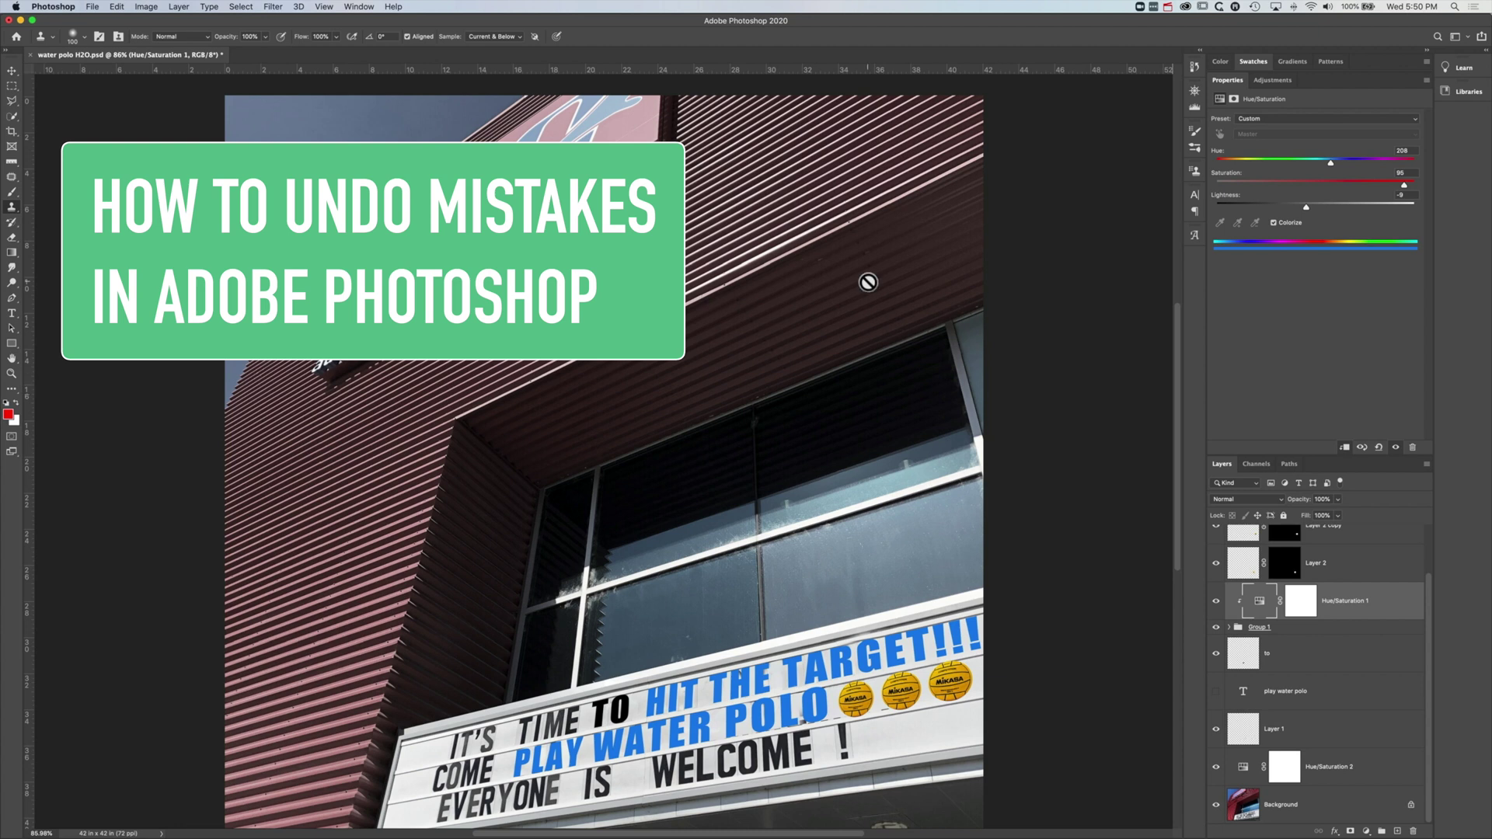
Undo the Hue/Saturation layer change so the sign lettering turns back to orange, leaving Redo available.
{"action": "left_click", "coordinate": [116, 7]}
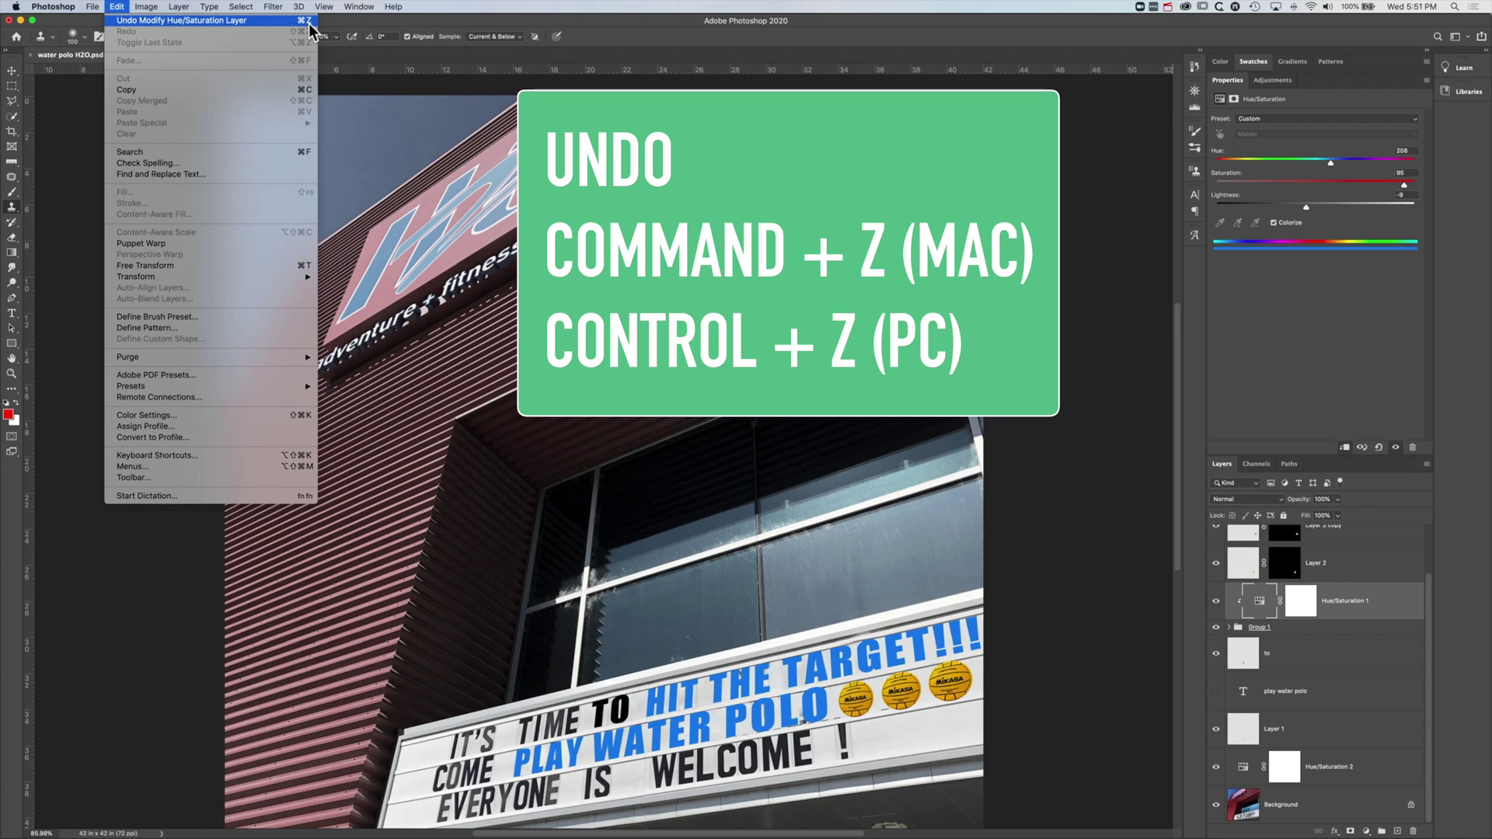
{"action": "left_click", "coordinate": [198, 22]}
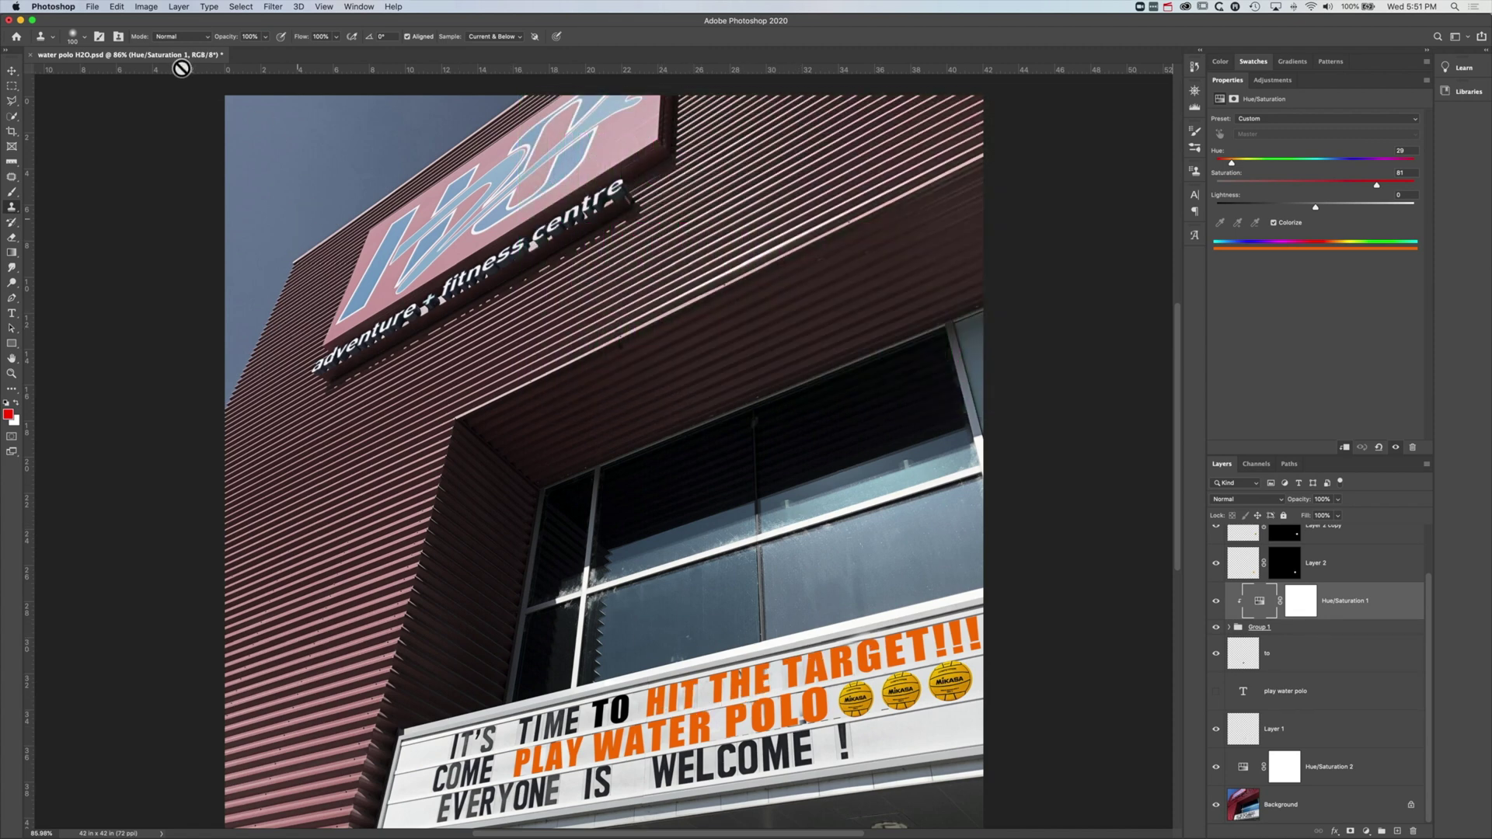
{"action": "left_click", "coordinate": [123, 7]}
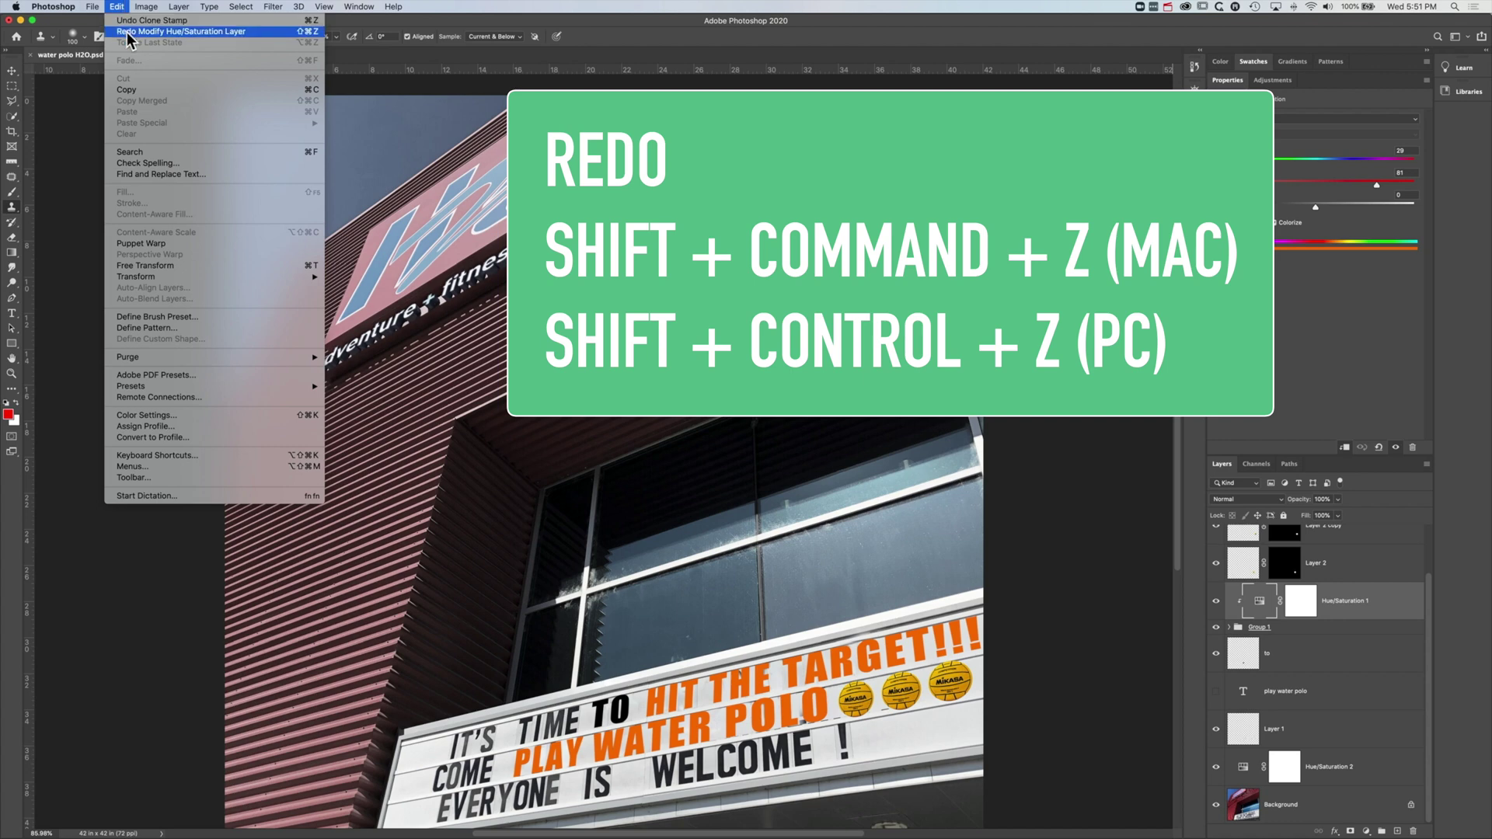
Redo the Hue/Saturation change so the lettering is blue, and toggle the History panel off and on.
{"action": "left_click", "coordinate": [127, 31]}
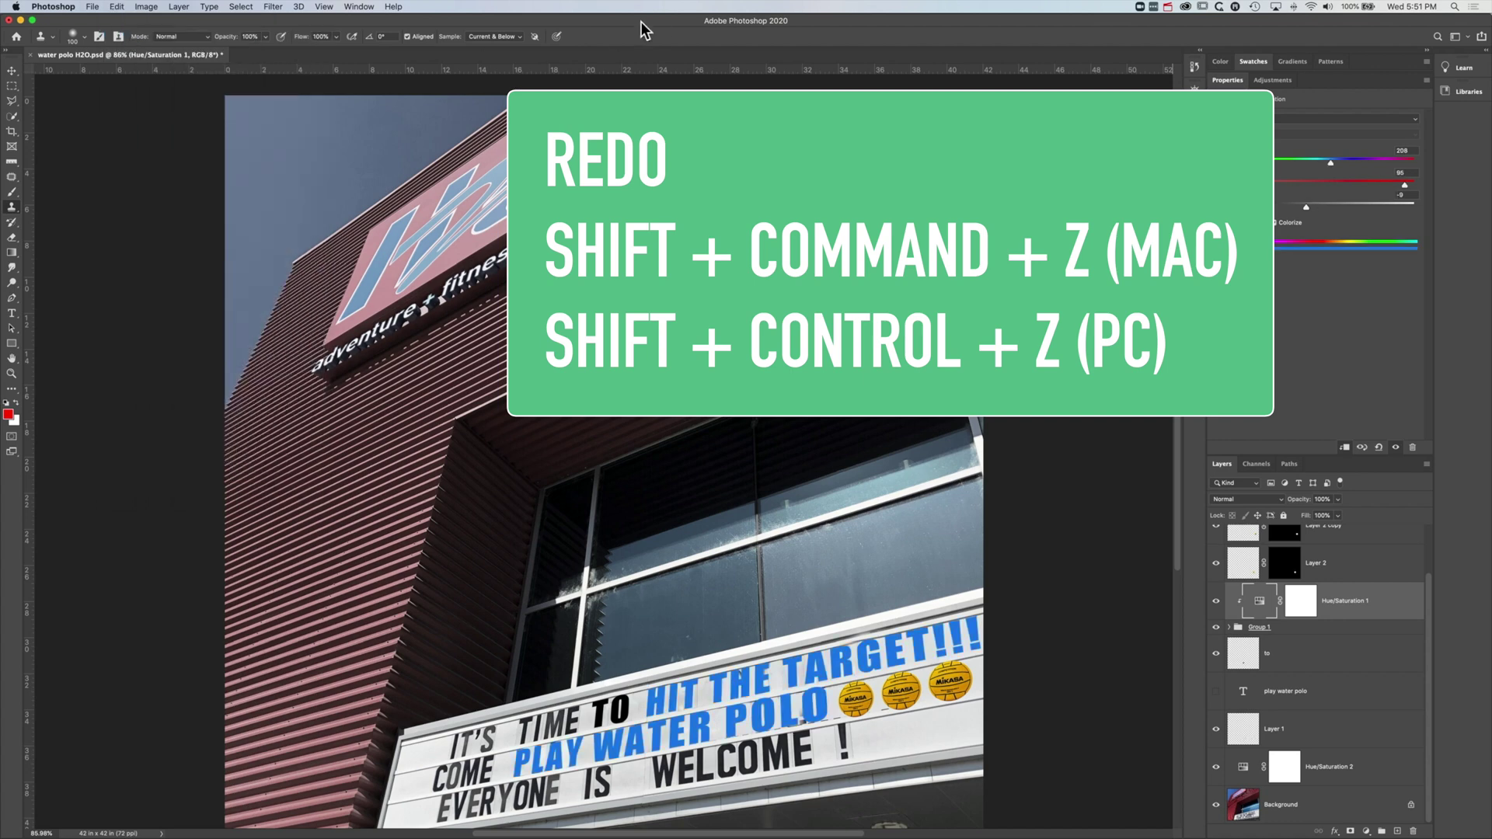
{"action": "left_click", "coordinate": [1195, 69]}
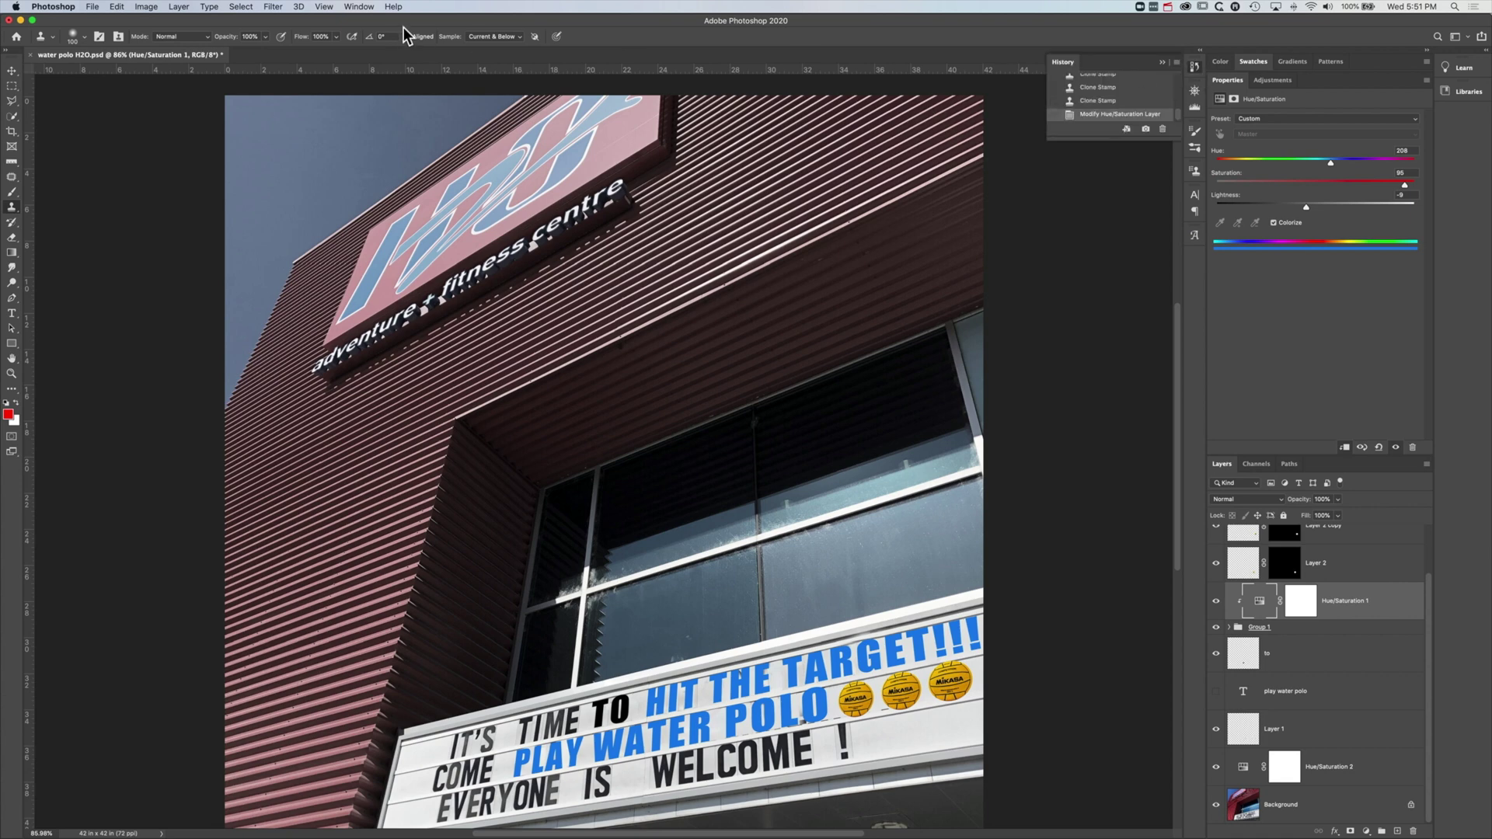
{"action": "left_click", "coordinate": [363, 7]}
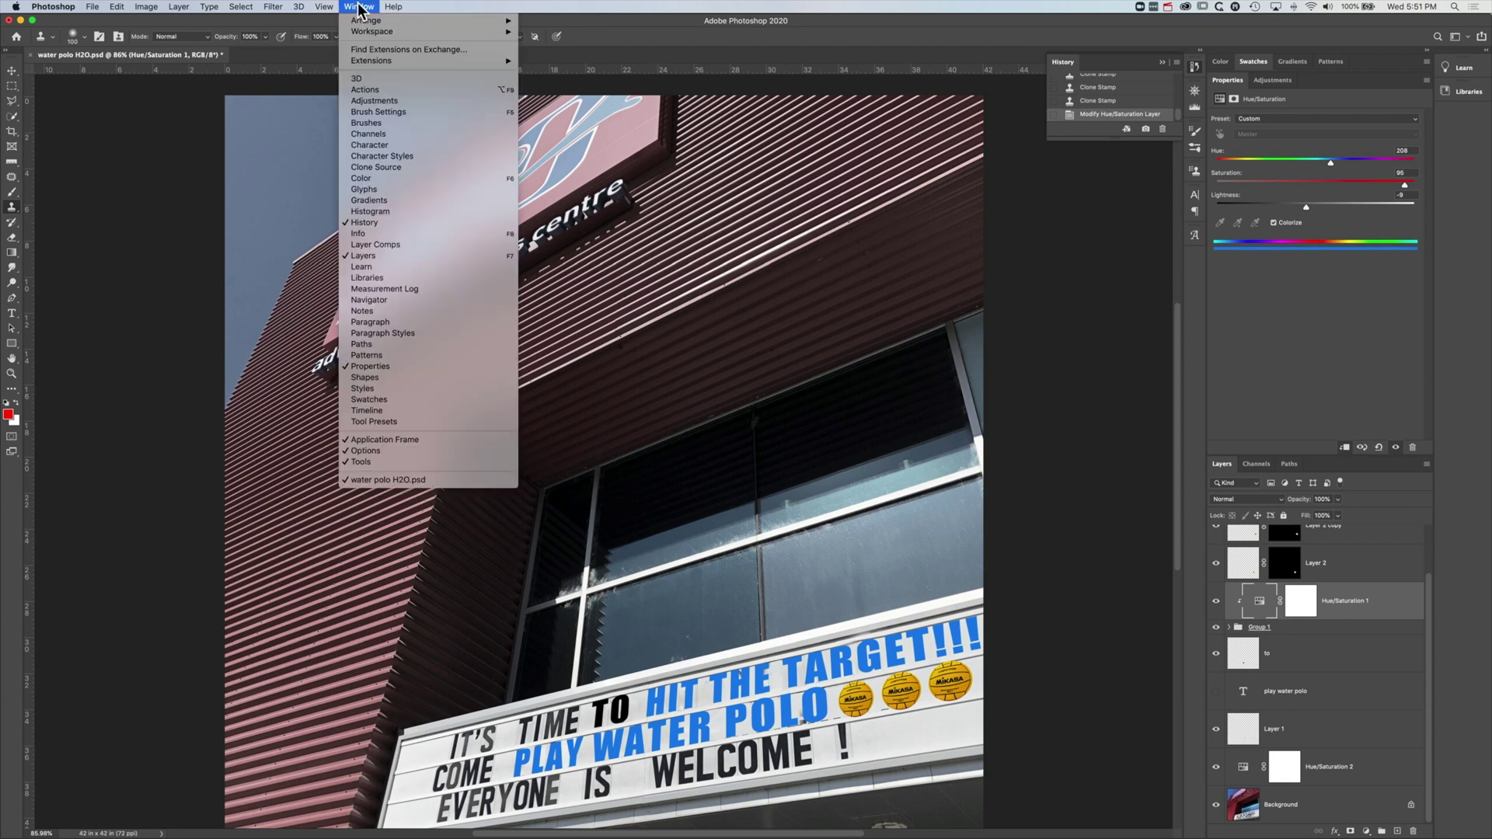
{"action": "left_click", "coordinate": [388, 224]}
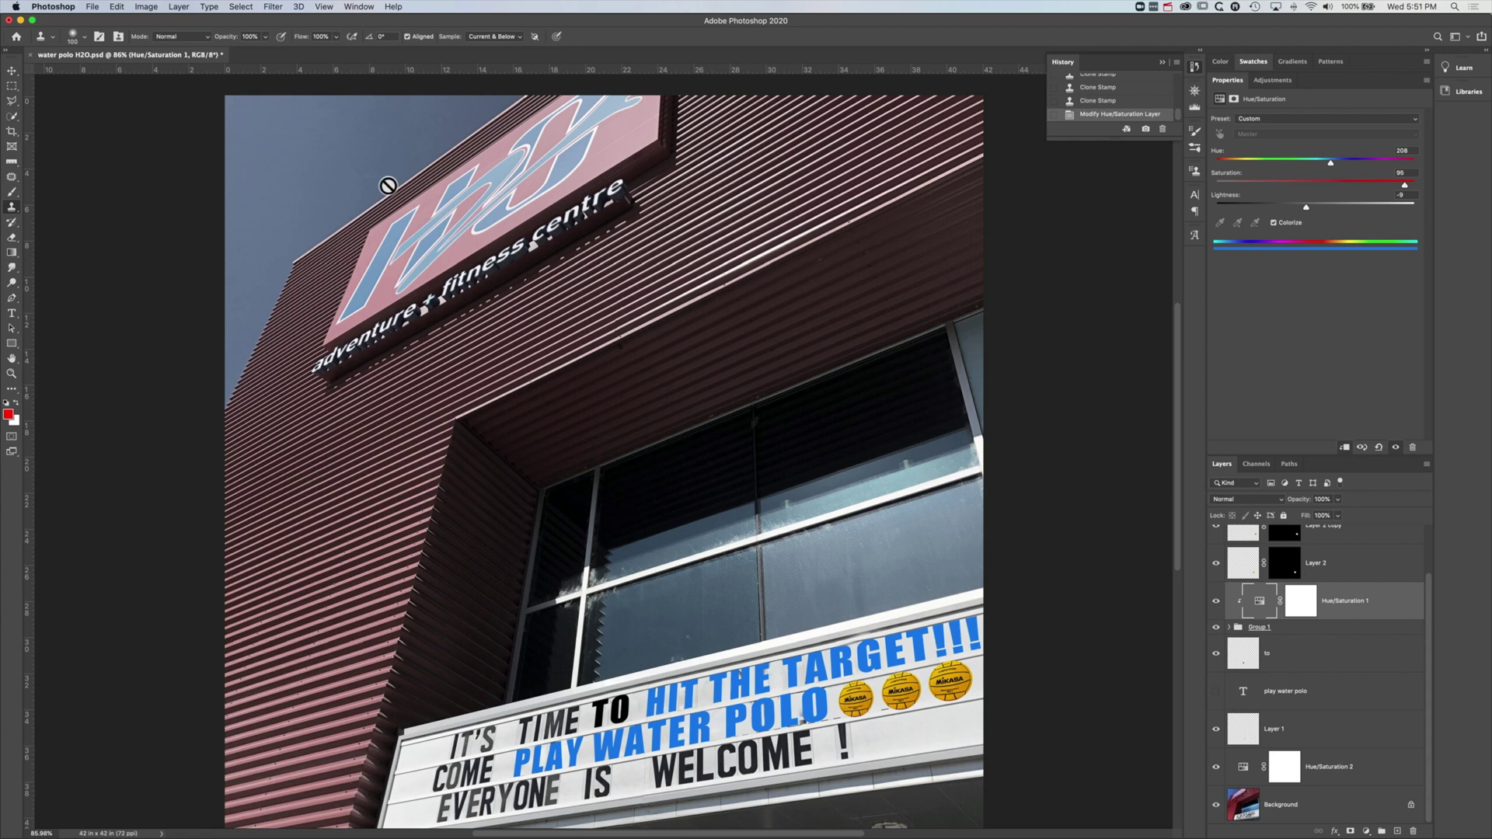
{"action": "left_click", "coordinate": [354, 7]}
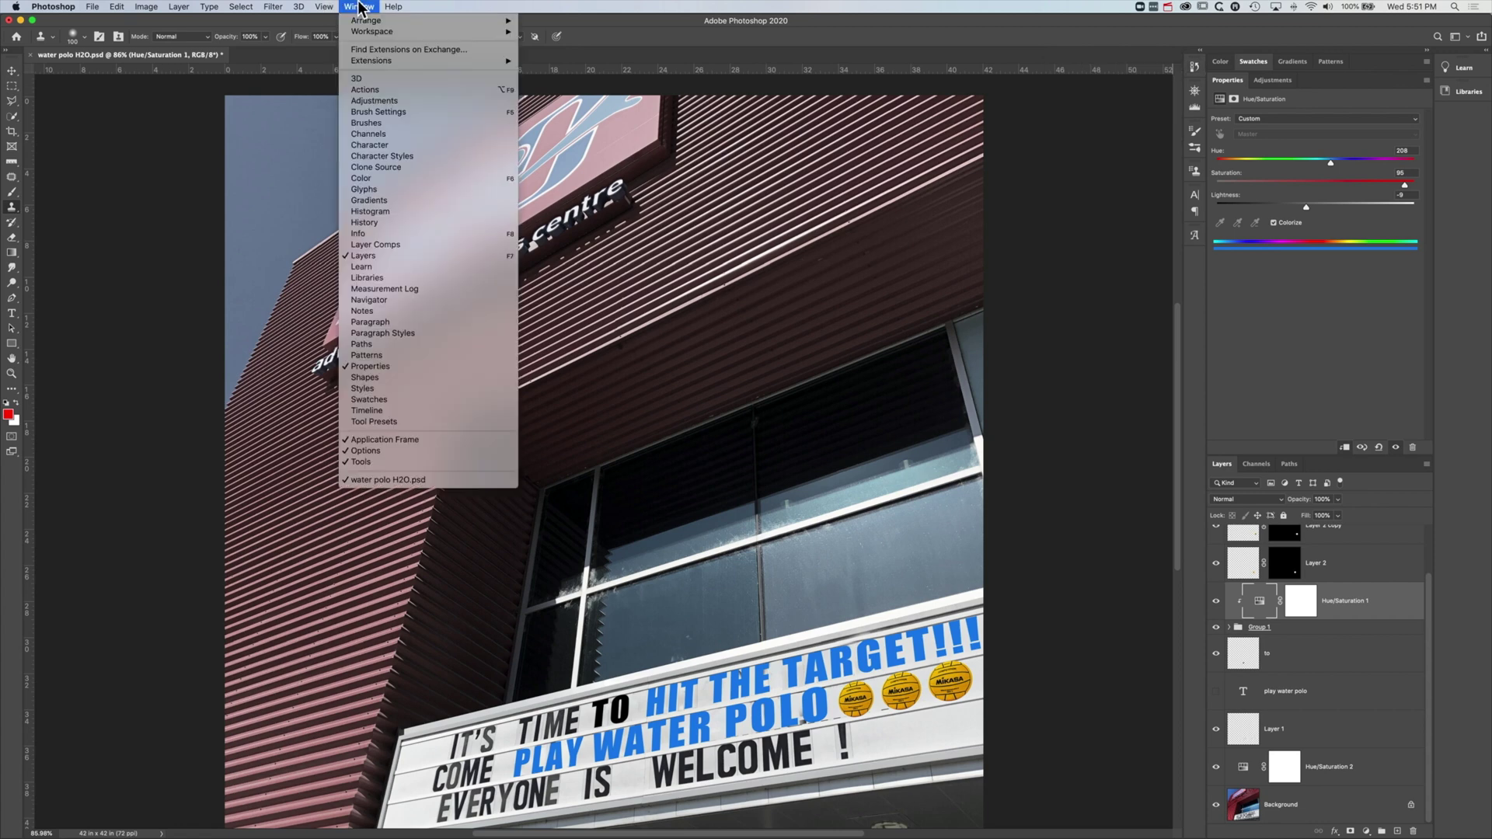
{"action": "left_click", "coordinate": [385, 222]}
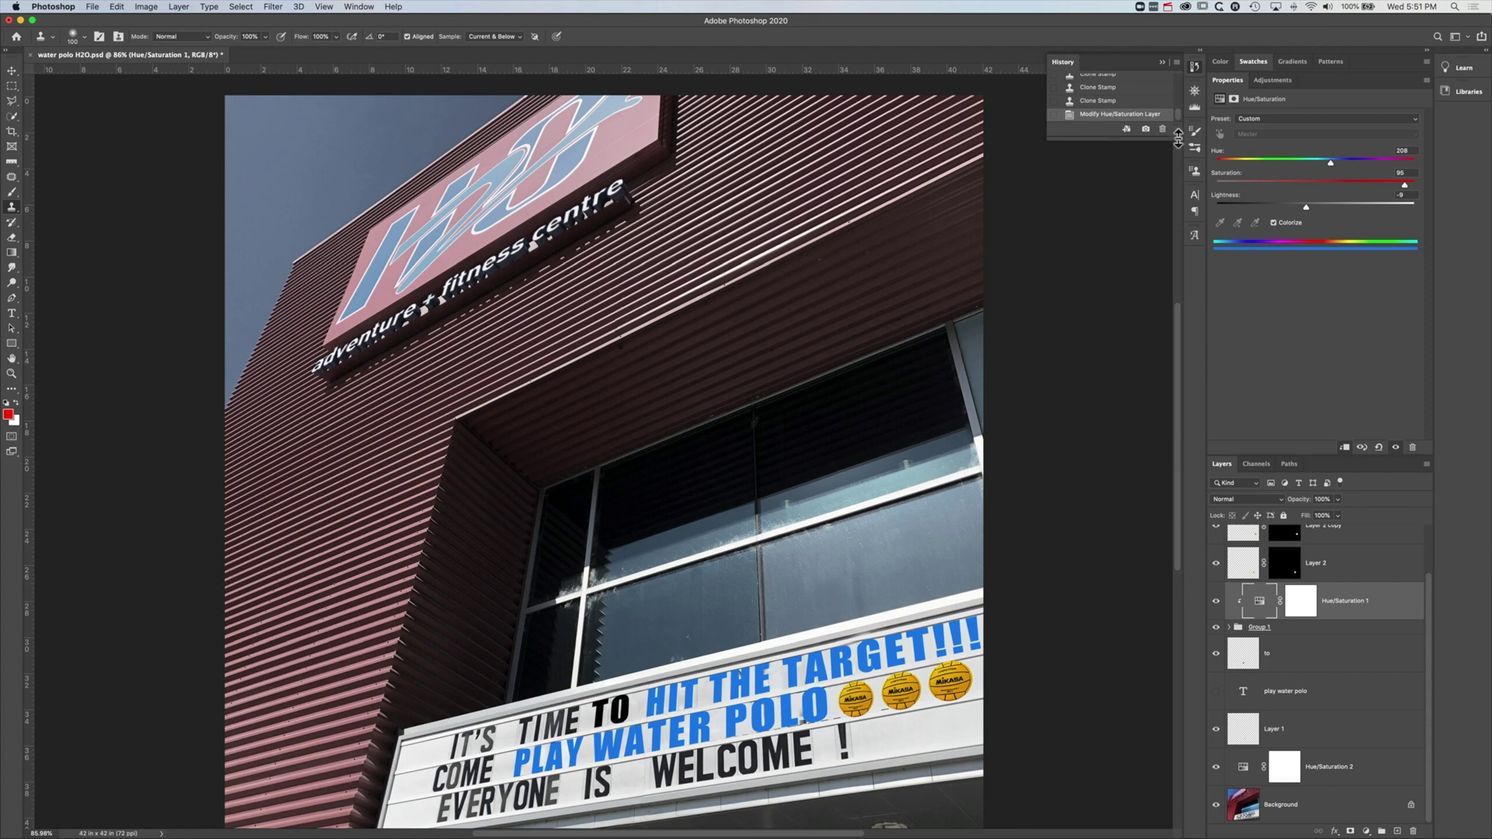
Make the History panel taller and wider over the canvas, and scroll its list to the top.
{"action": "left_click_drag", "start_coordinate": [1178, 137], "coordinate": [1154, 441]}
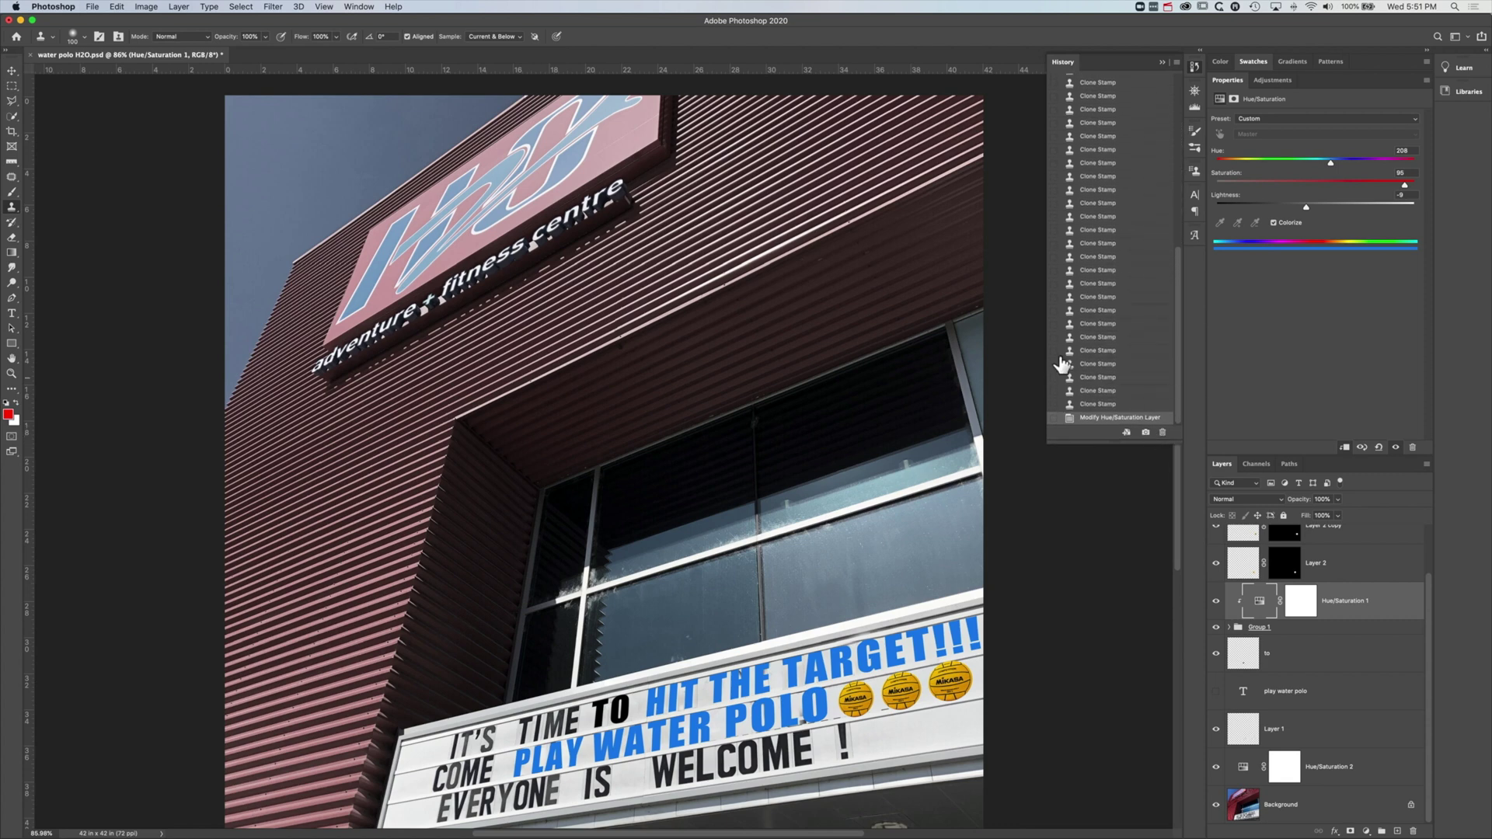
{"action": "left_click_drag", "start_coordinate": [1047, 343], "coordinate": [918, 342]}
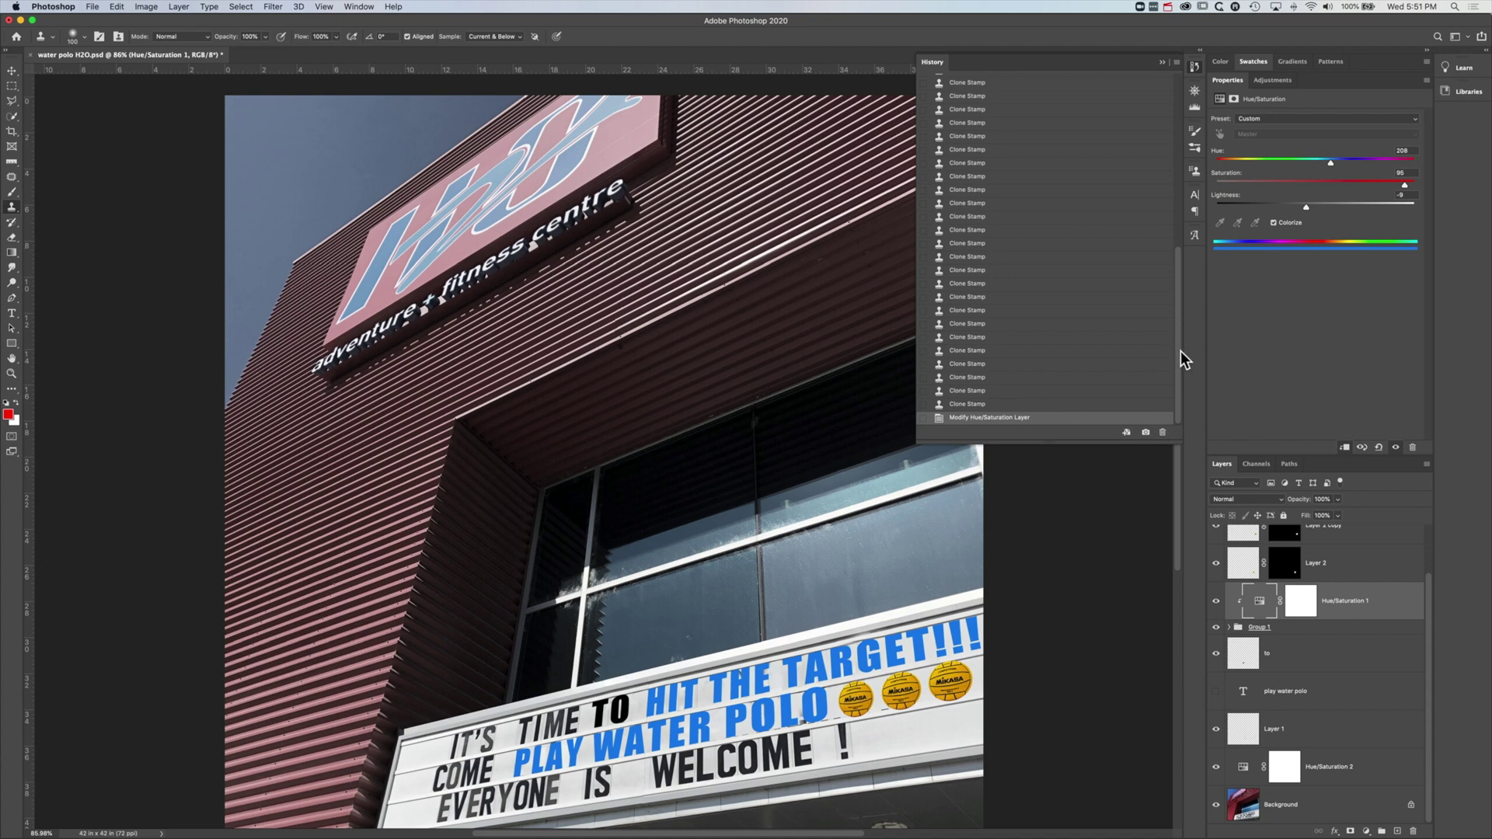
{"action": "left_click_drag", "start_coordinate": [1181, 351], "coordinate": [1192, 45]}
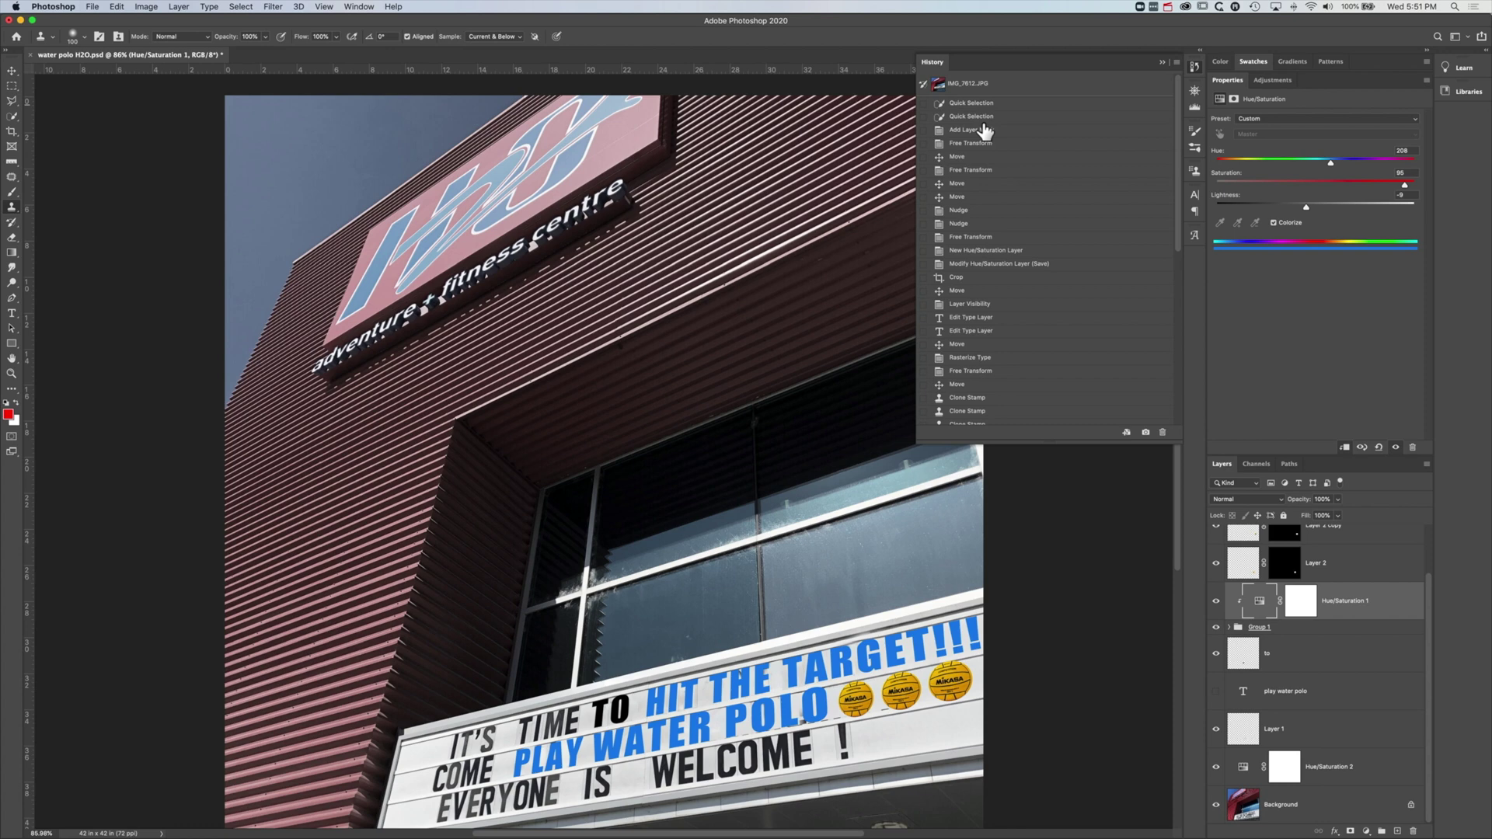
{"action": "scroll", "coordinate": [994, 225], "scroll_direction": "down", "scroll_amount": 5}
{"action": "scroll", "coordinate": [994, 226], "scroll_direction": "up", "scroll_amount": 3}
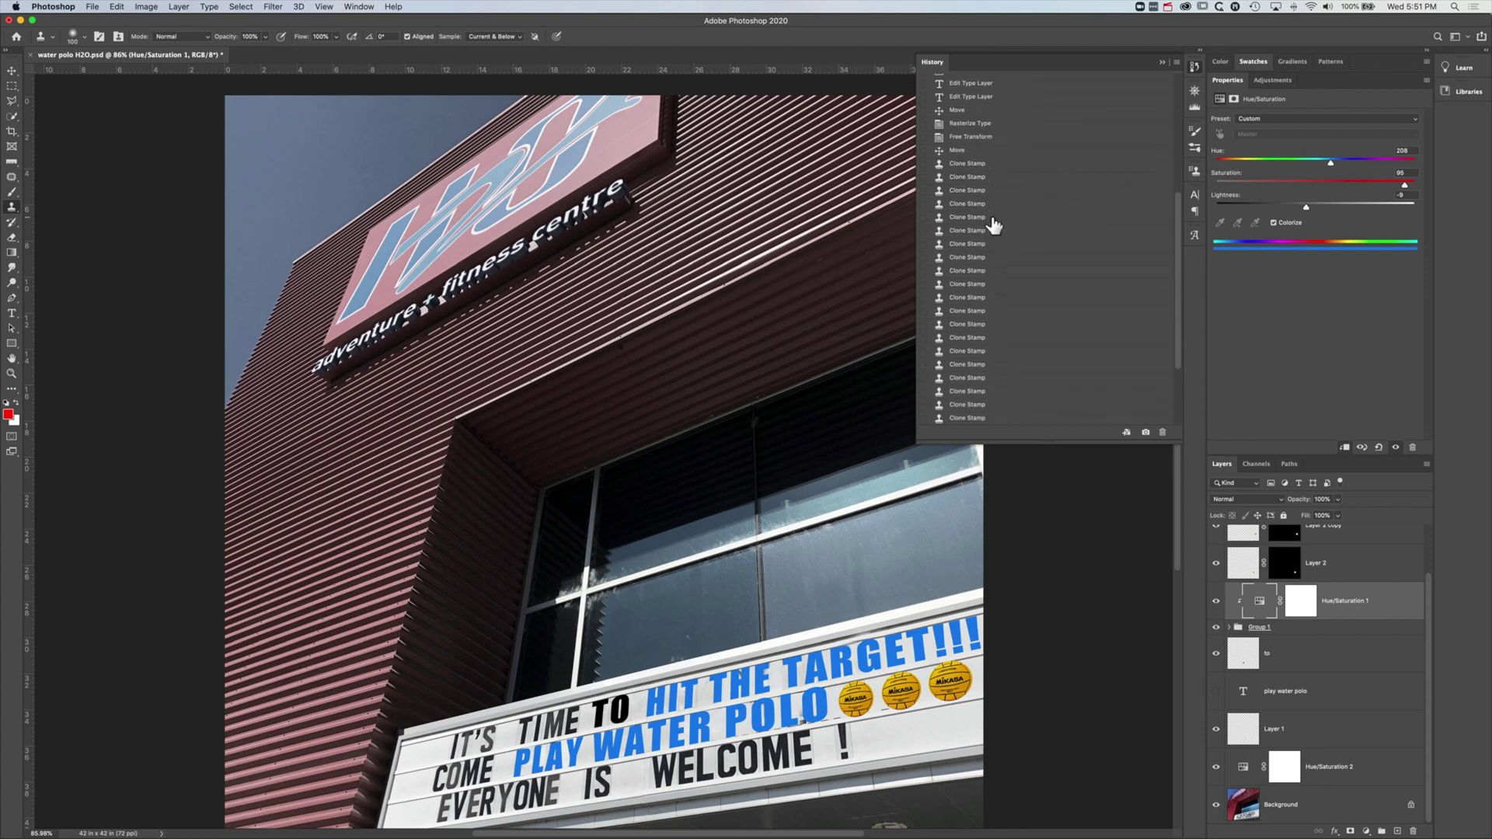
{"action": "scroll", "coordinate": [994, 225], "scroll_direction": "up", "scroll_amount": 2}
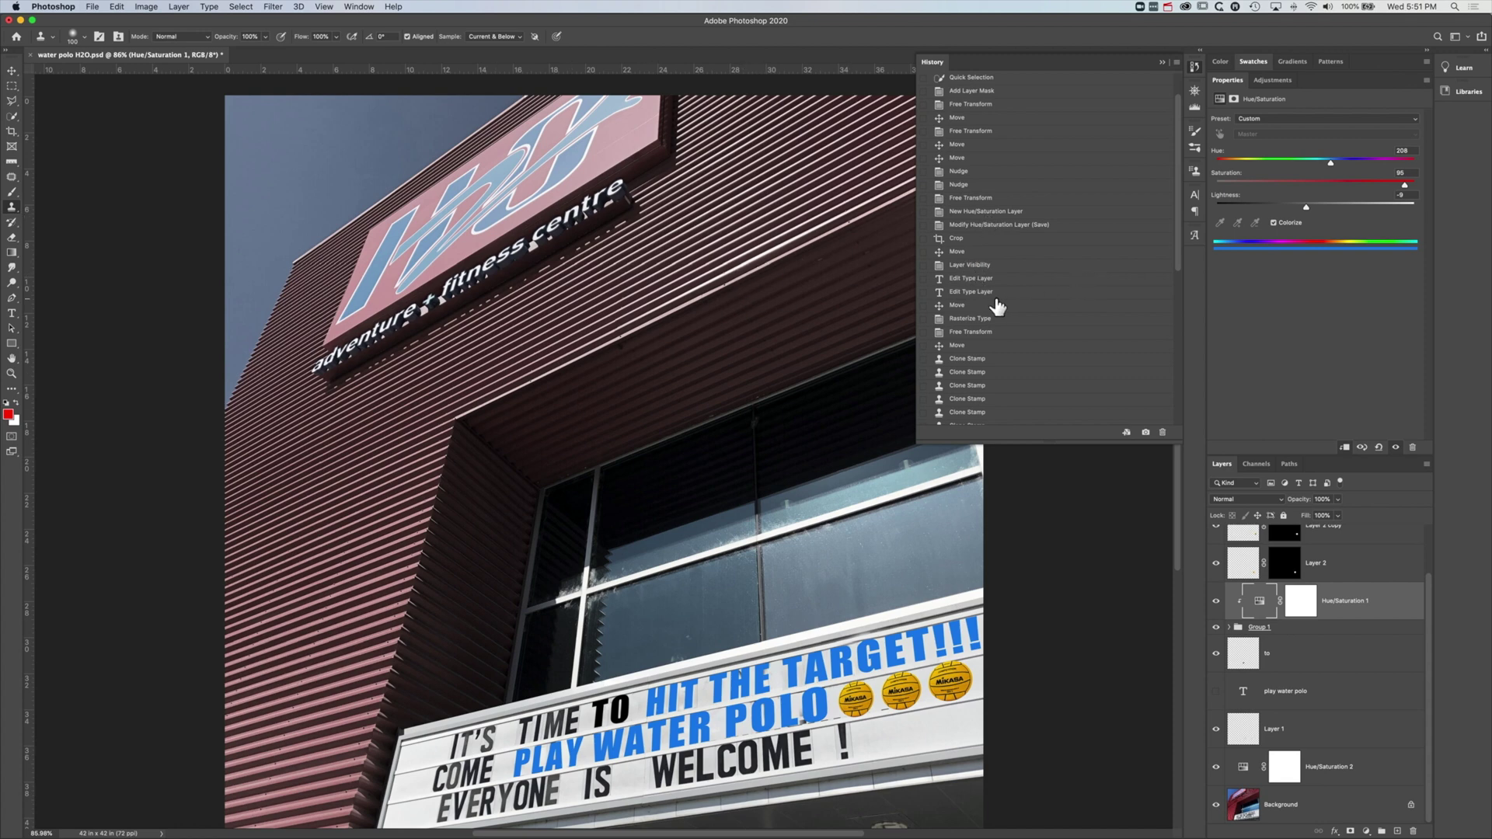
{"action": "scroll", "coordinate": [1016, 290], "scroll_direction": "up", "scroll_amount": 1}
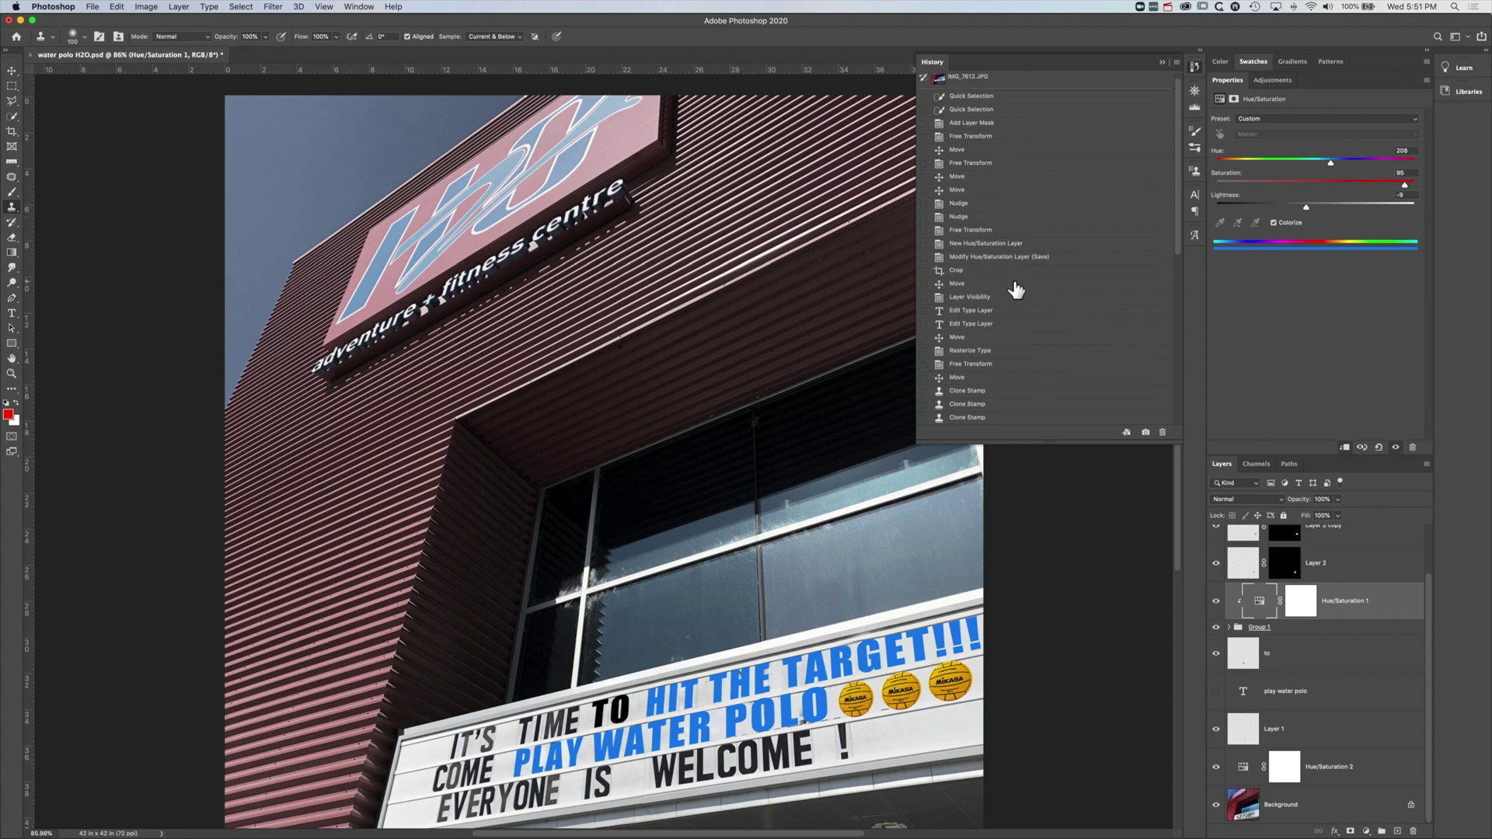
Step through History from Free Transform and Edit Type Layer through the Clone Stamp states, settling on an earlier one.
{"action": "left_click", "coordinate": [977, 238]}
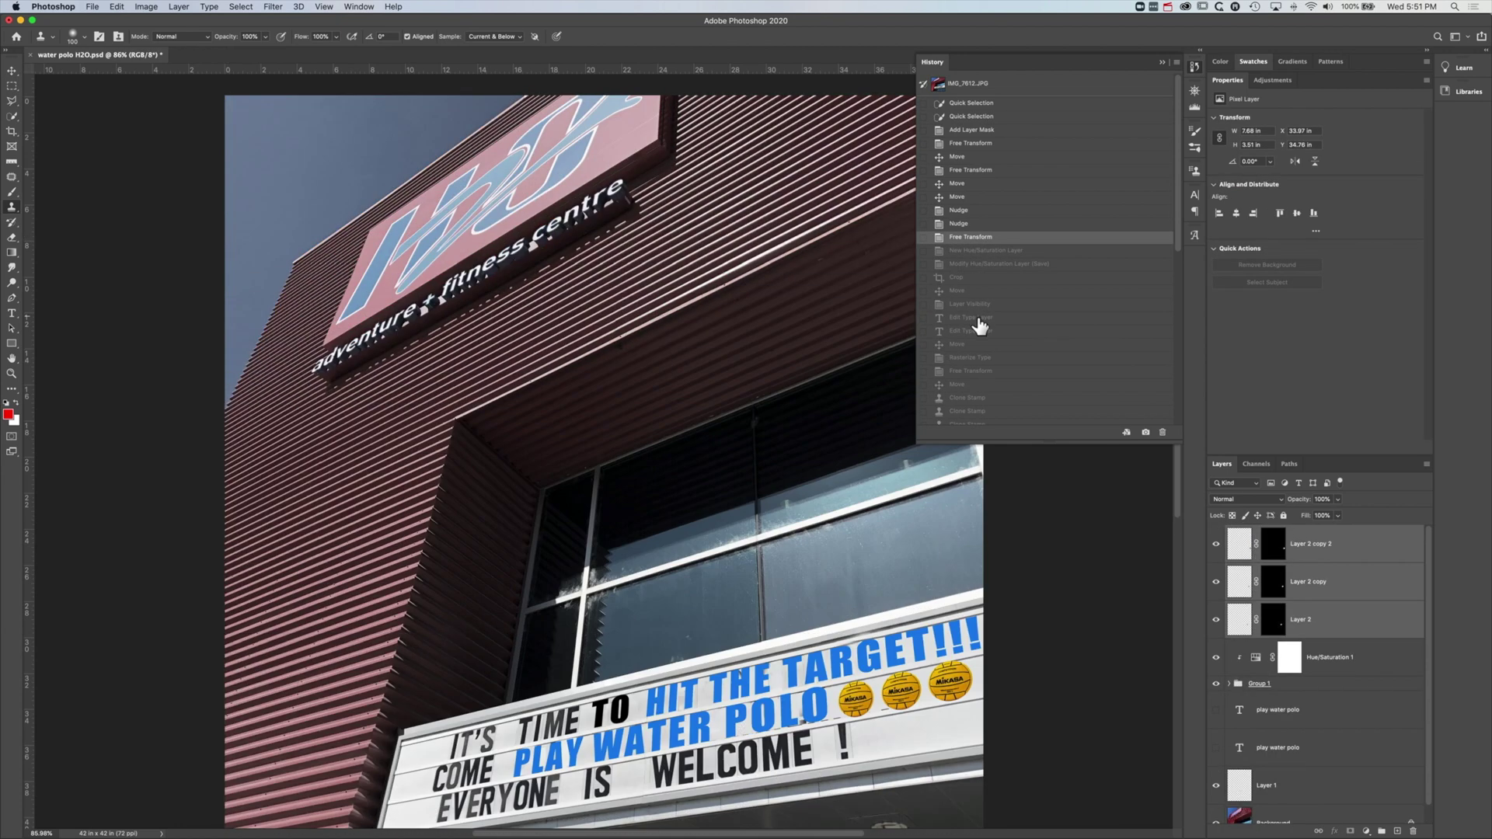
{"action": "left_click", "coordinate": [977, 318]}
{"action": "left_click", "coordinate": [978, 367]}
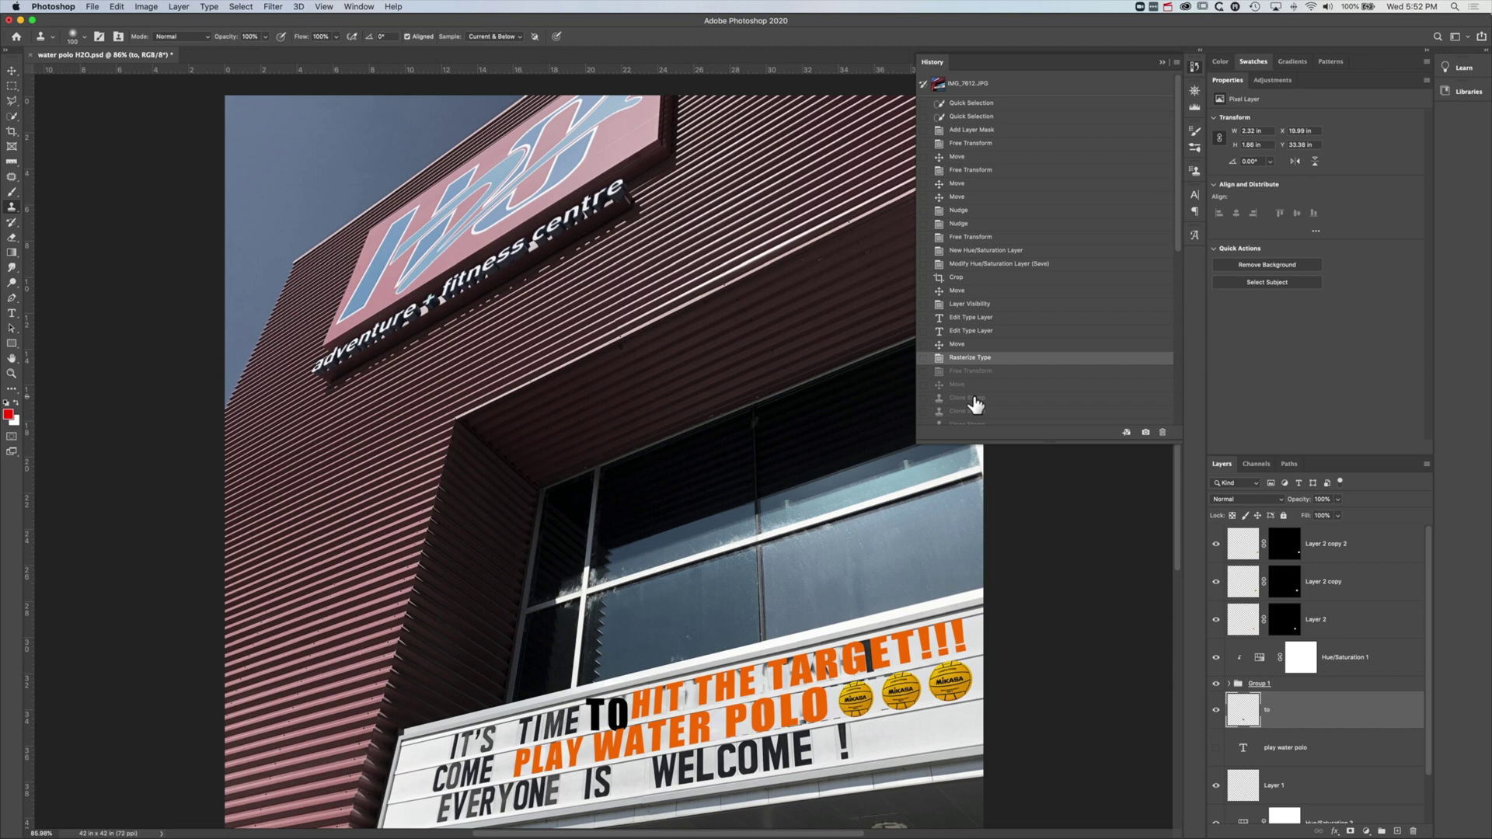
{"action": "left_click", "coordinate": [975, 398]}
{"action": "scroll", "coordinate": [976, 403], "scroll_direction": "down", "scroll_amount": 2}
{"action": "scroll", "coordinate": [976, 403], "scroll_direction": "down", "scroll_amount": 5}
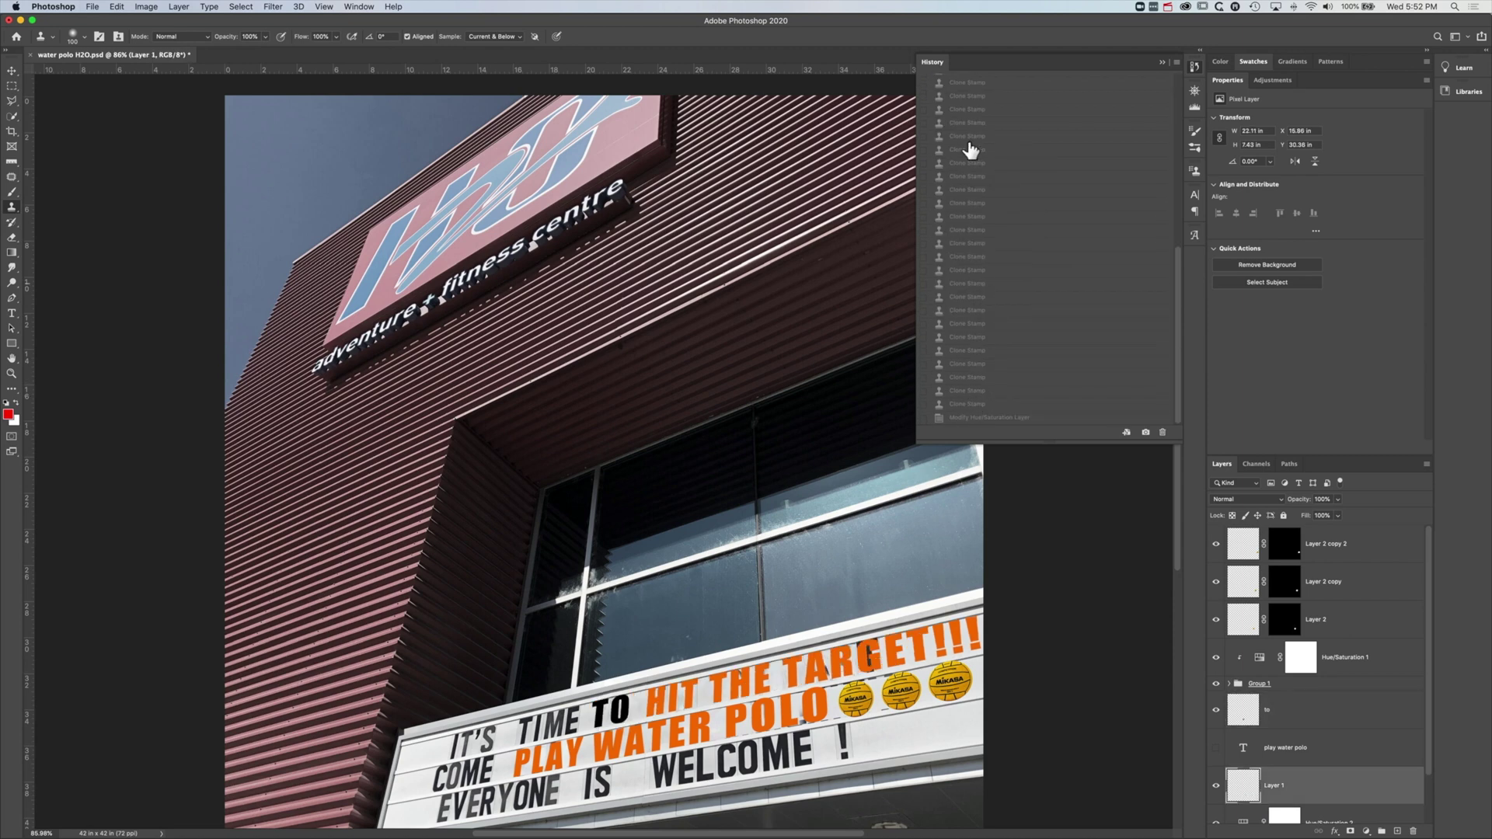
{"action": "left_click", "coordinate": [970, 204]}
{"action": "left_click", "coordinate": [967, 272]}
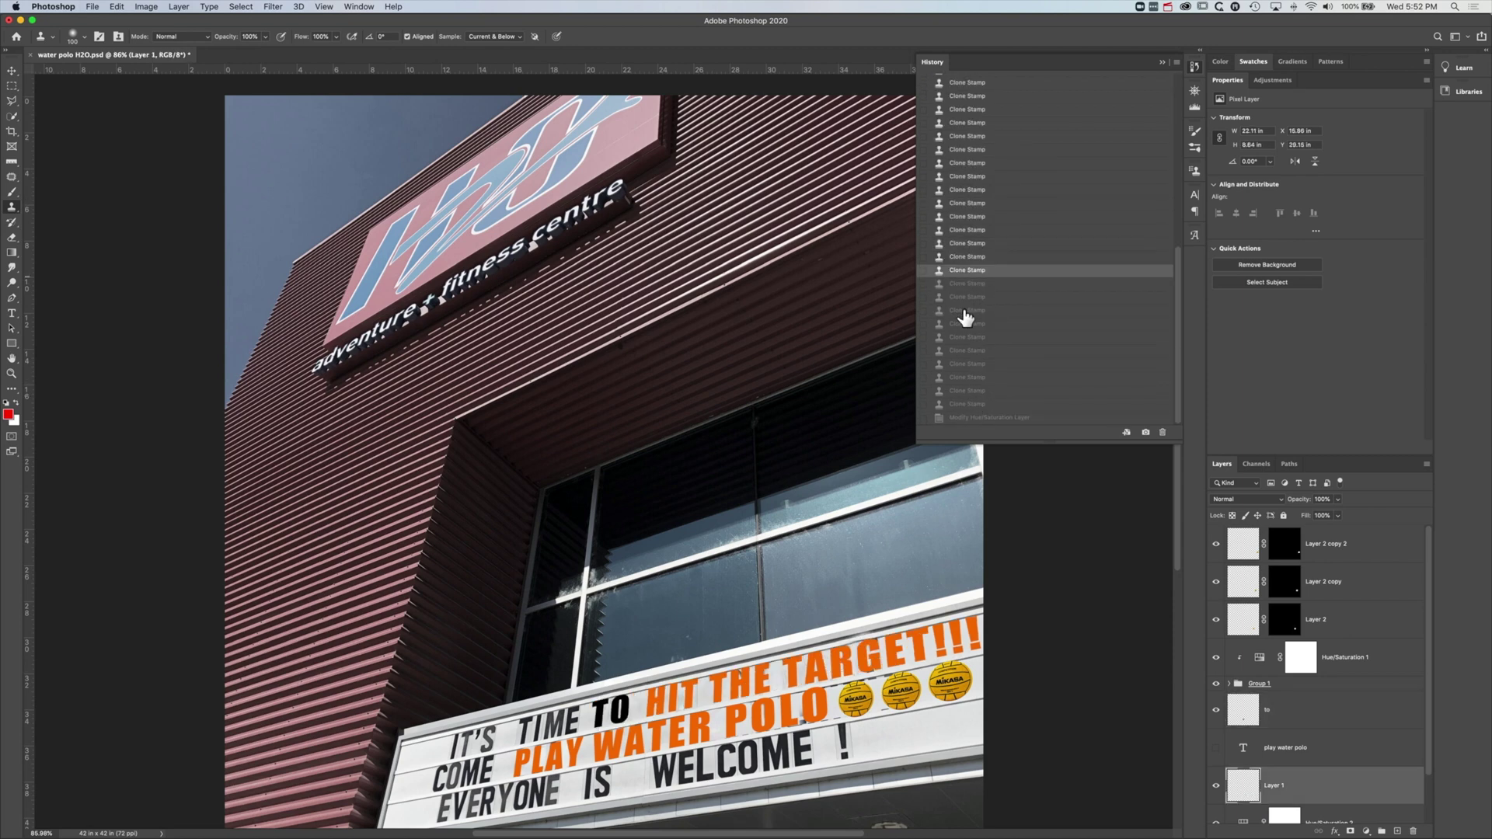
{"action": "left_click", "coordinate": [966, 325]}
{"action": "left_click", "coordinate": [964, 379]}
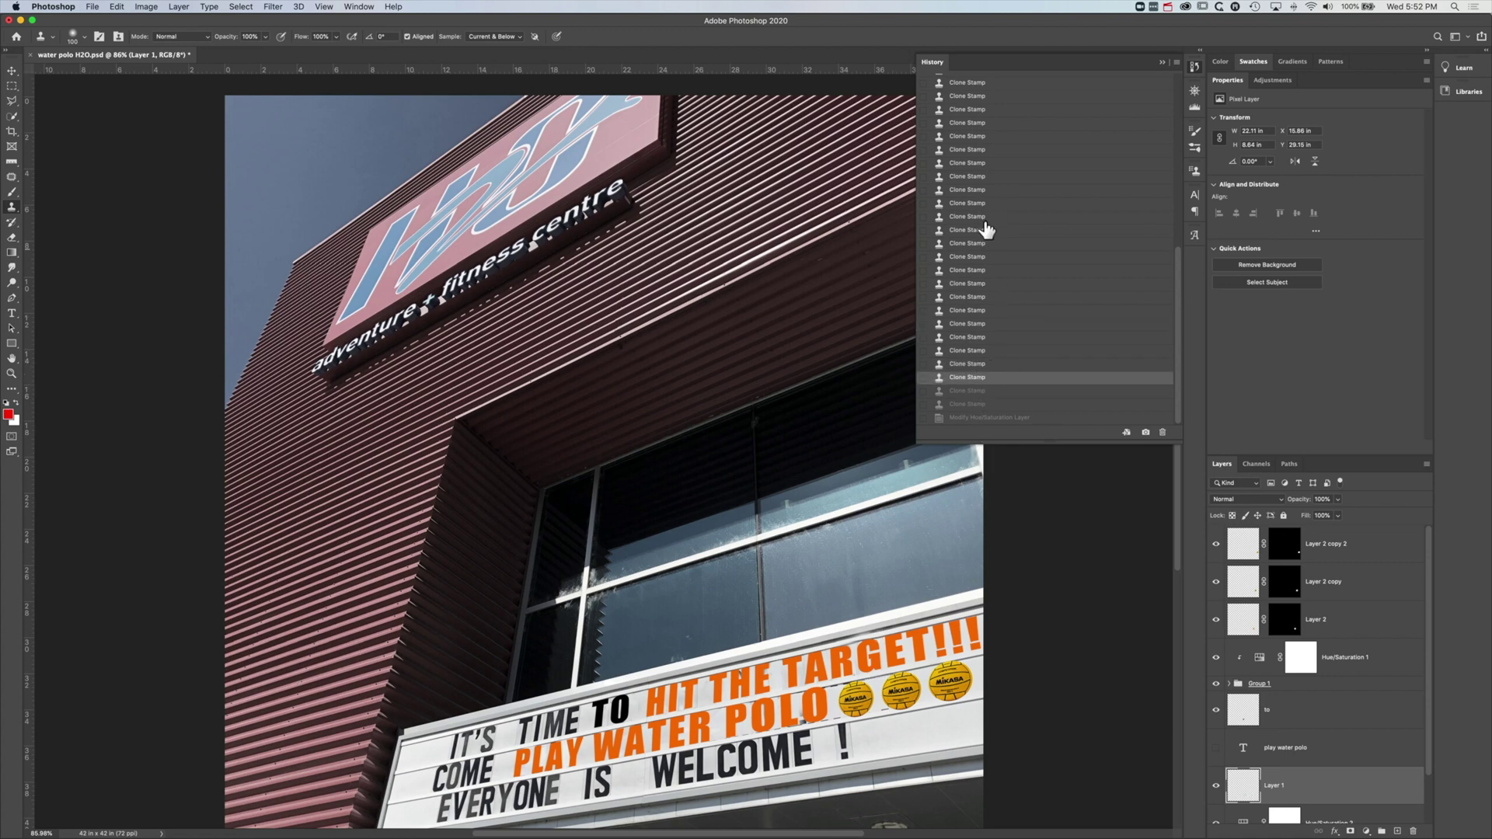
{"action": "left_click", "coordinate": [978, 312]}
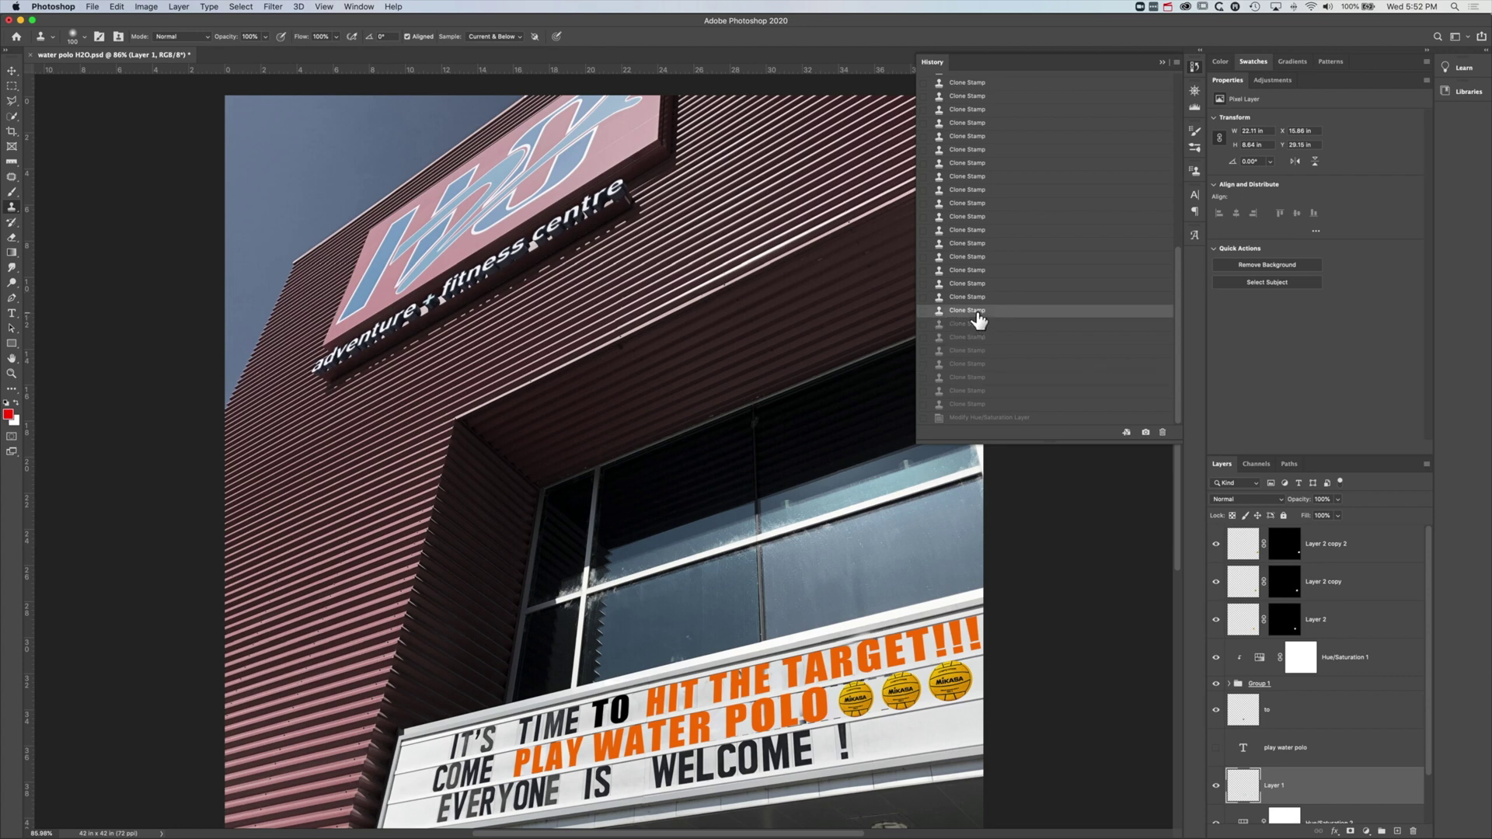
{"action": "left_click", "coordinate": [12, 313]}
{"action": "left_click_drag", "start_coordinate": [288, 424], "coordinate": [559, 506]}
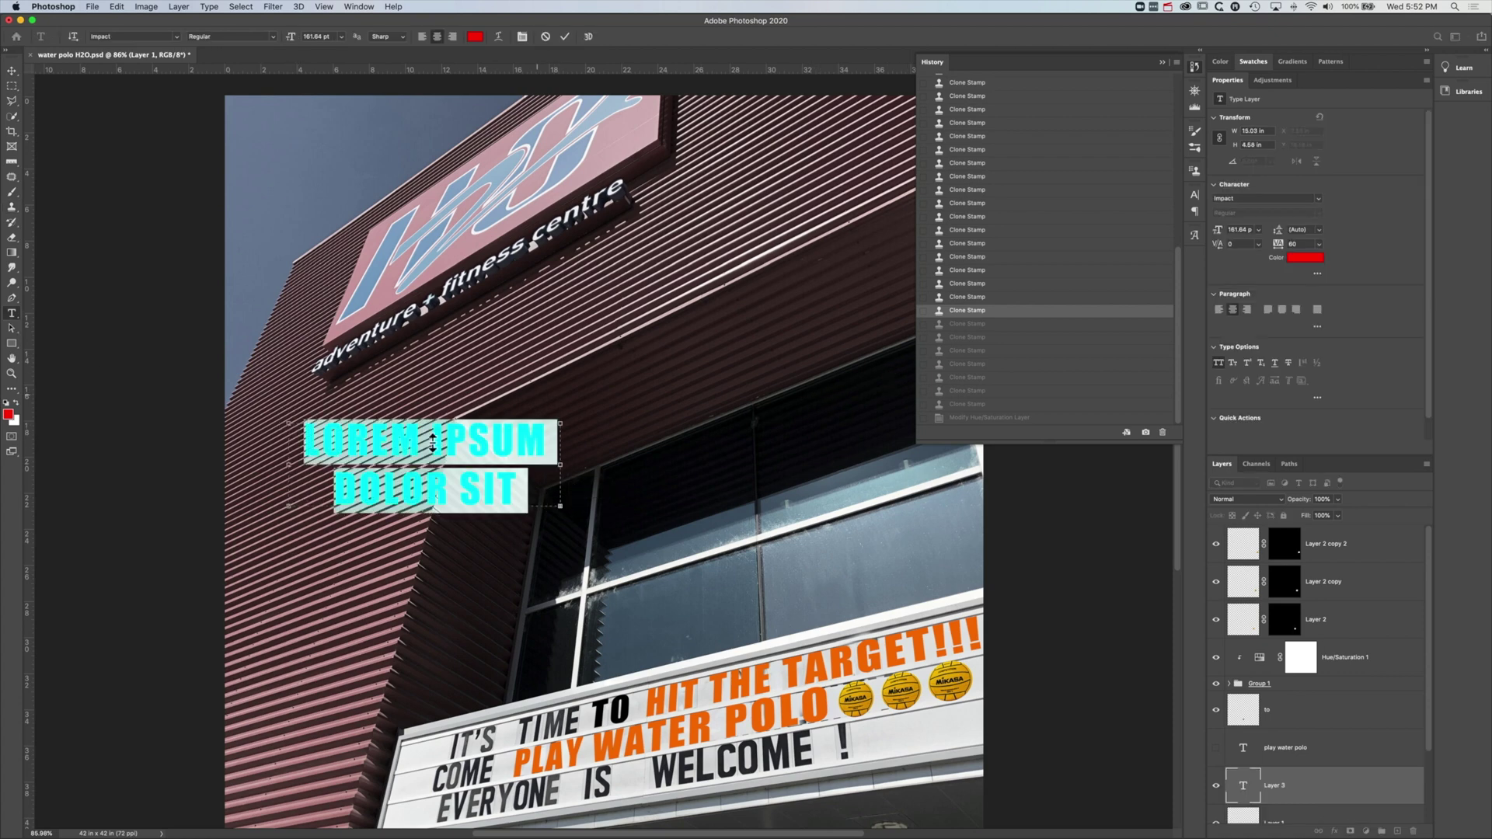
{"action": "left_click", "coordinate": [12, 70]}
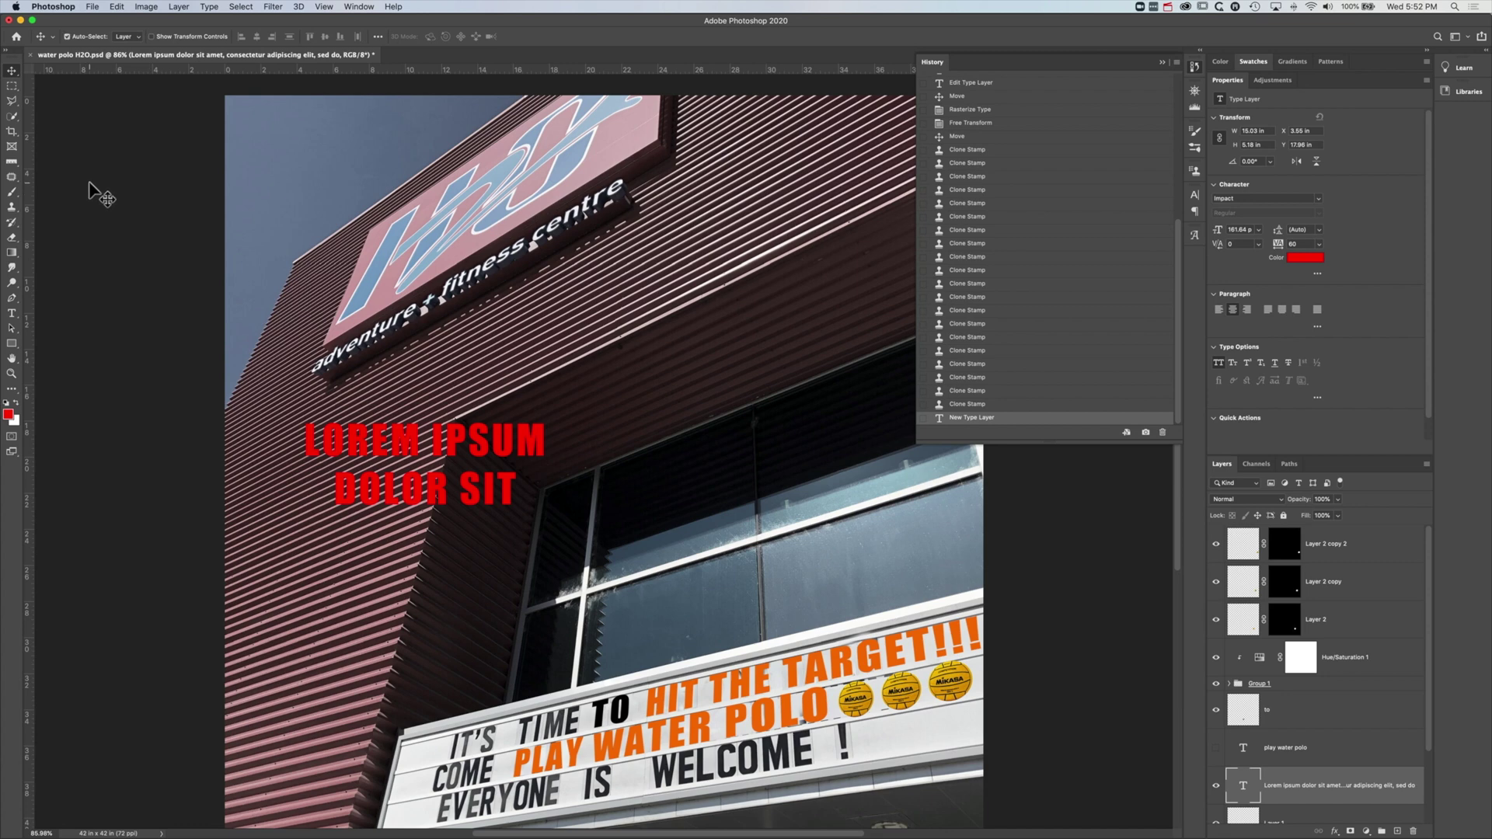
{"action": "key", "text": "super+z"}
{"action": "key", "text": "super+z"}
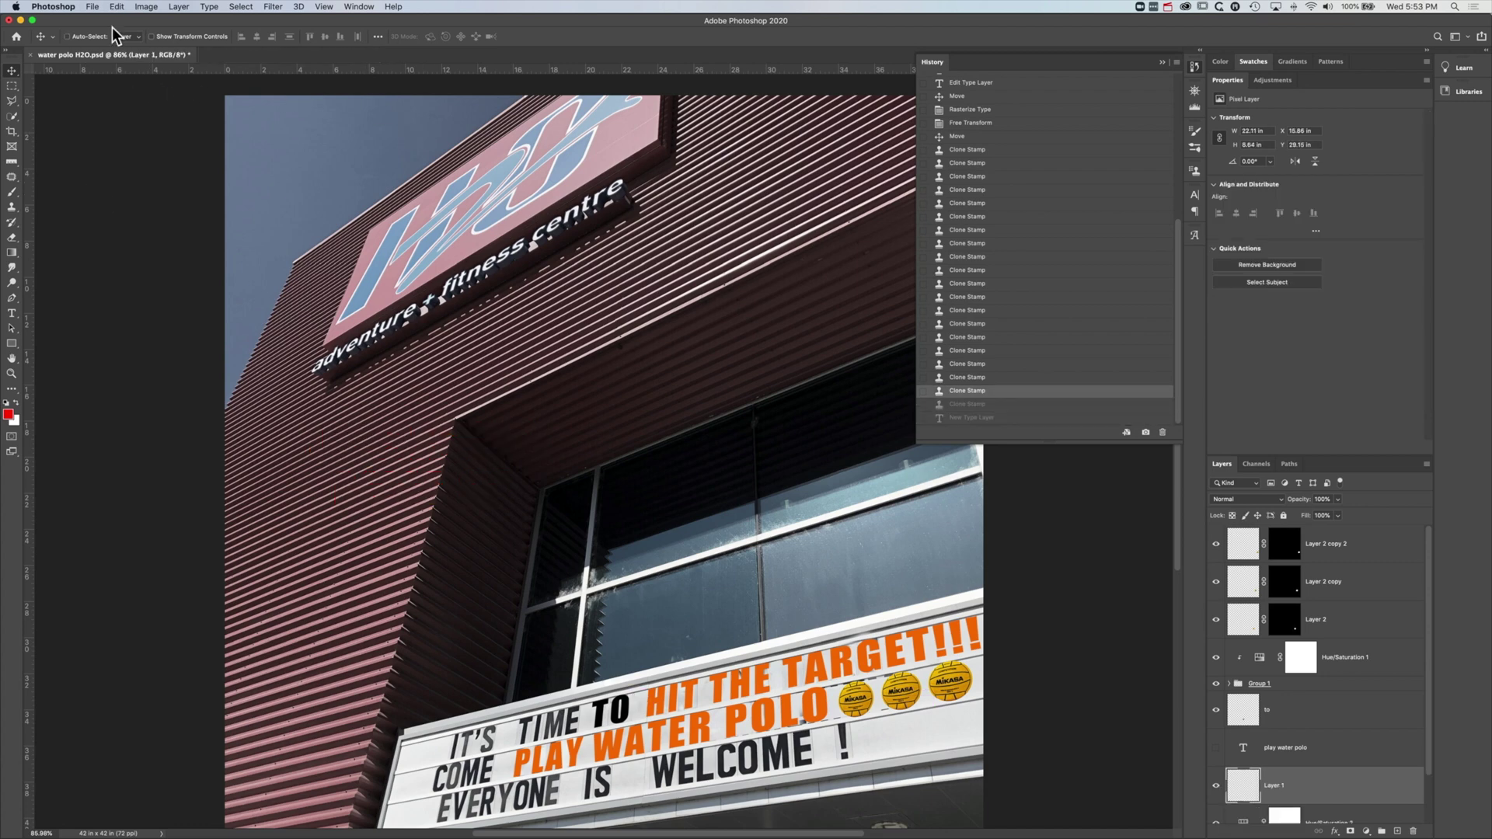
Save and close water polo H2O.psd, then reopen it from the Home screen's recent files.
{"action": "left_click", "coordinate": [91, 7]}
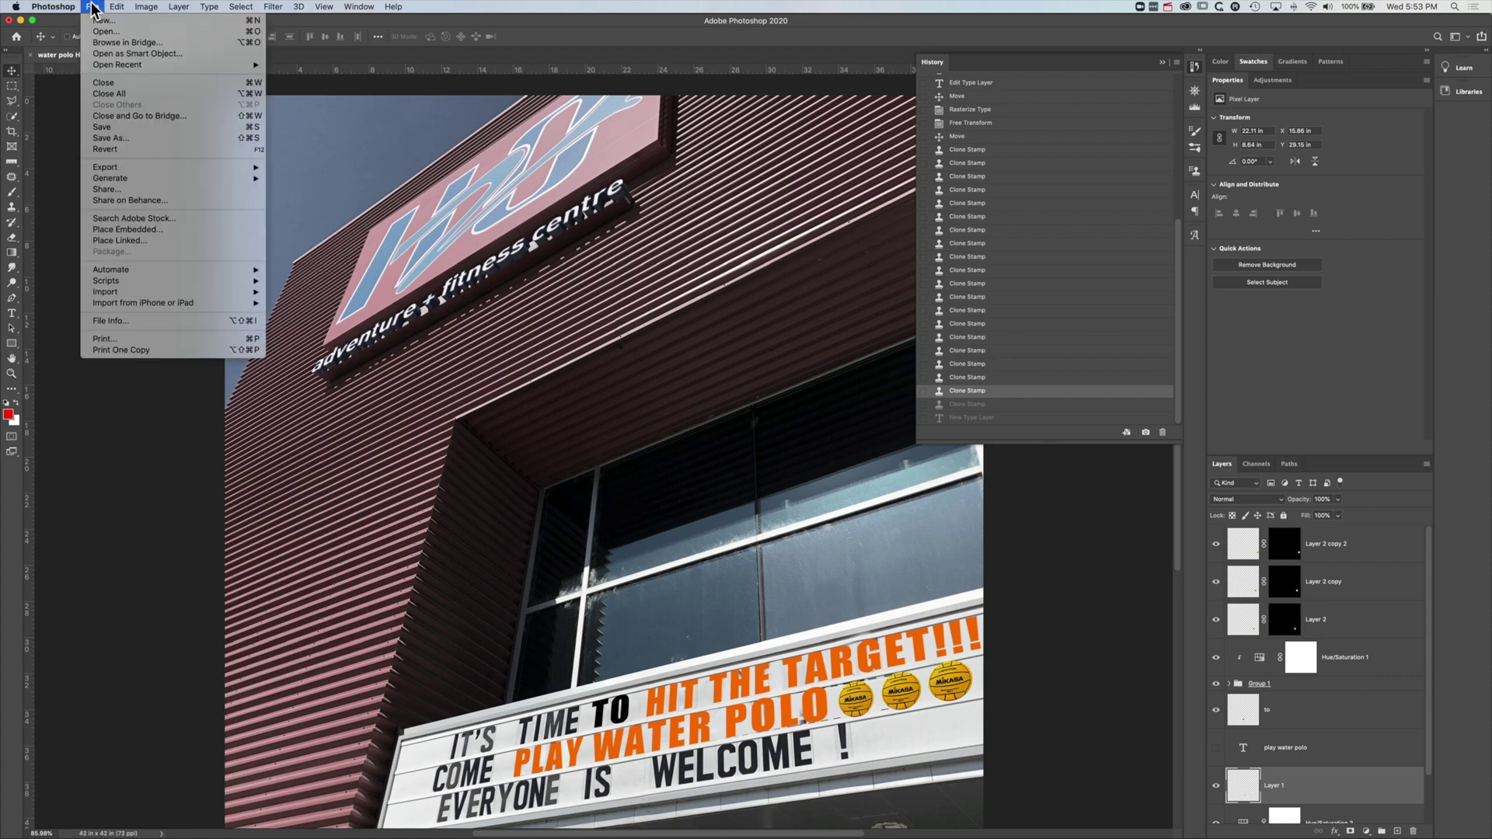
{"action": "left_click", "coordinate": [113, 128]}
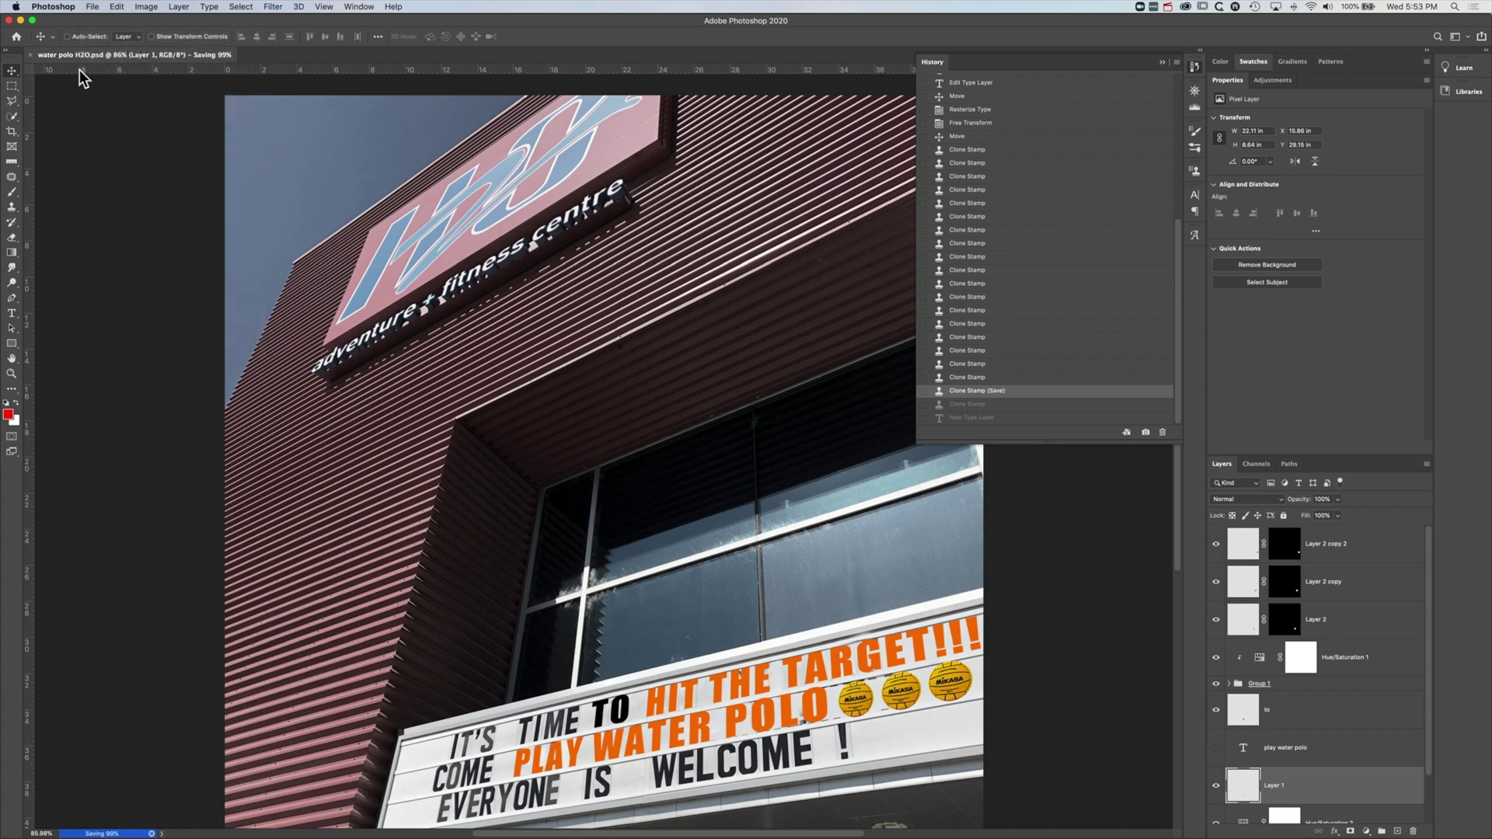
{"action": "left_click", "coordinate": [33, 55]}
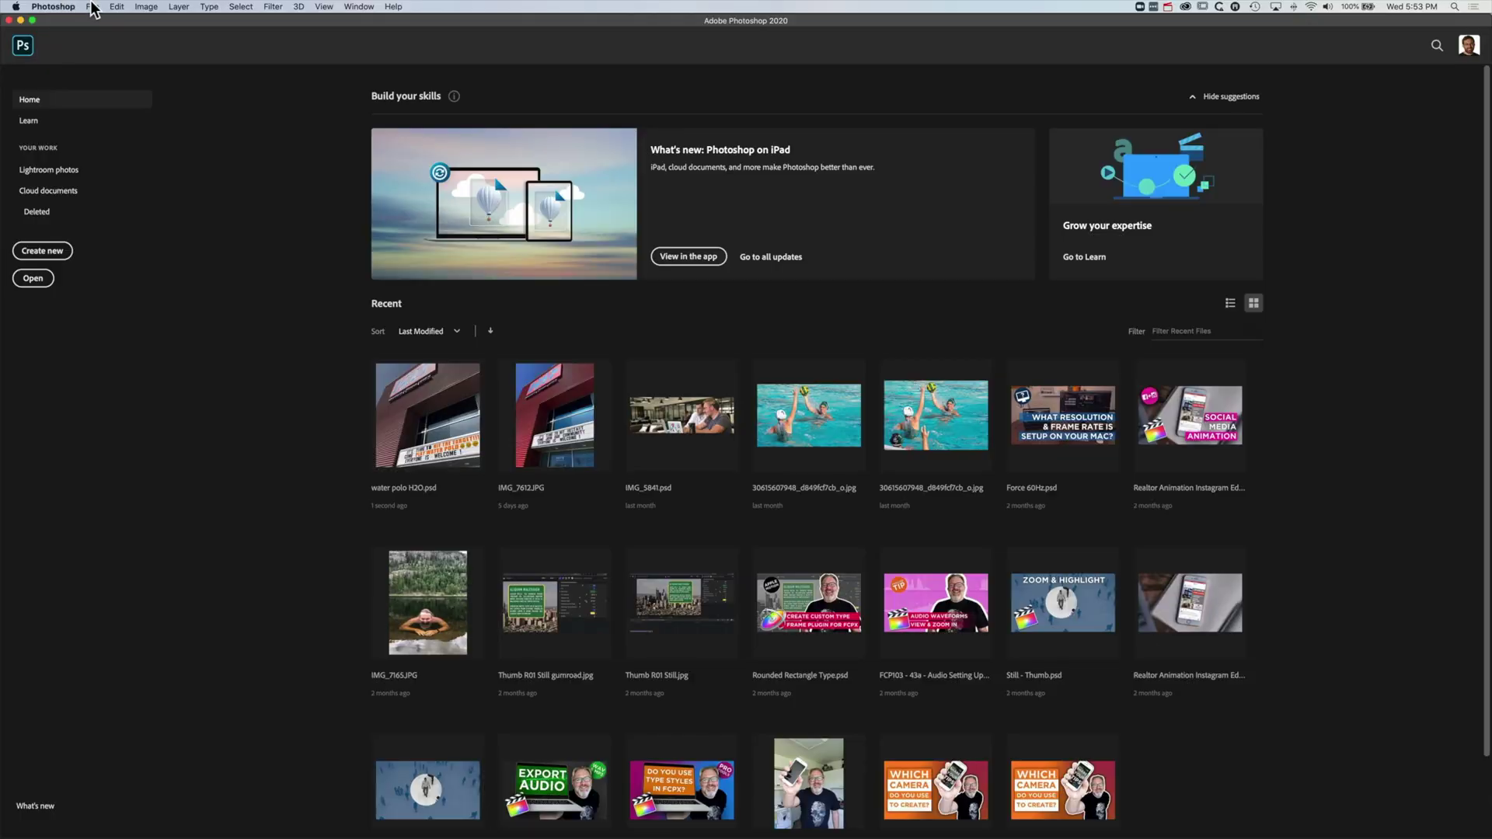
{"action": "left_click", "coordinate": [426, 440]}
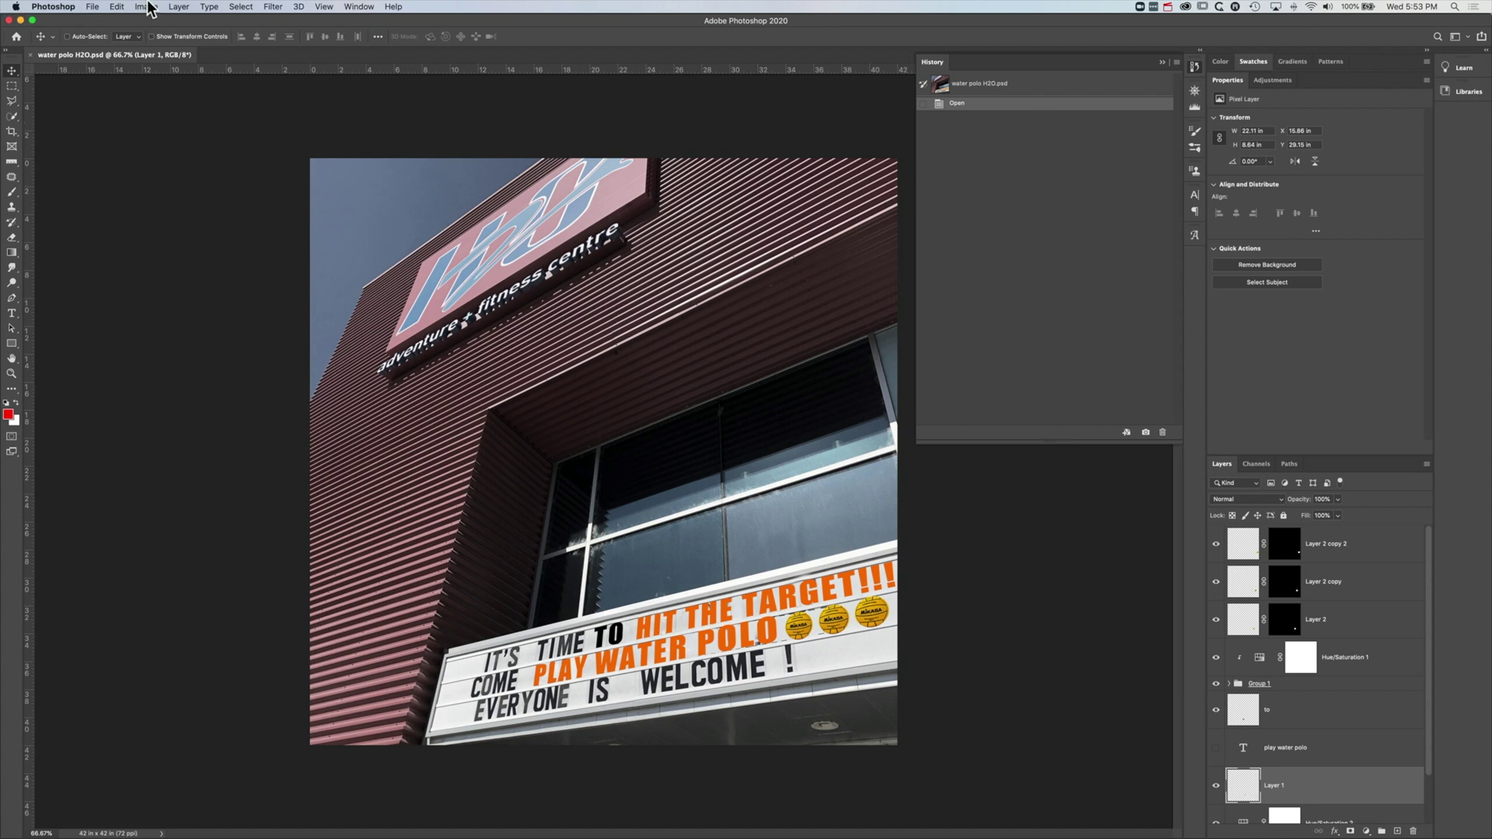
Save a copy named water polo H2O R01.psd, accepting the Photoshop Format Options.
{"action": "left_click", "coordinate": [93, 7]}
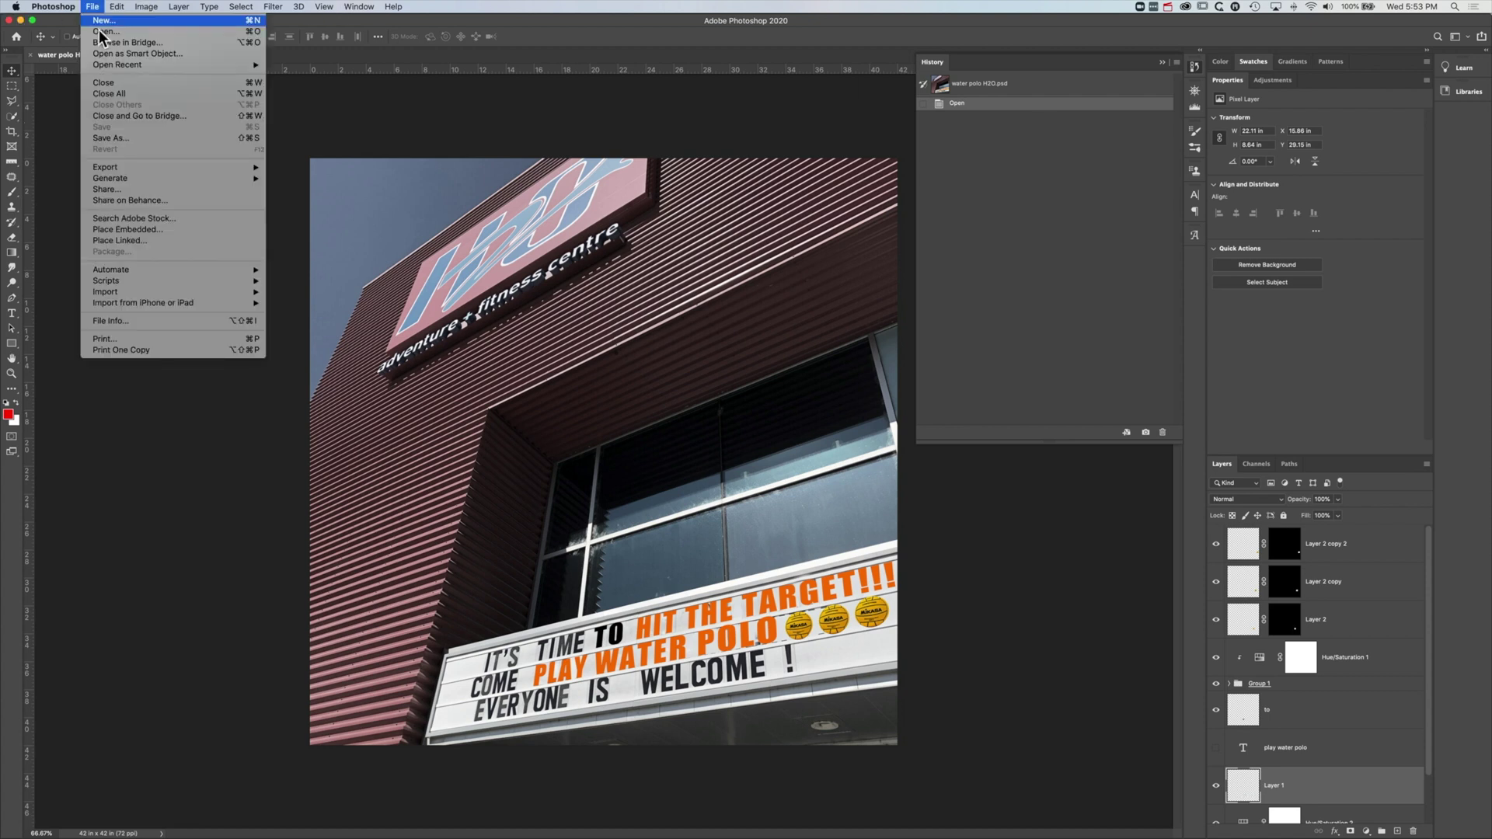
{"action": "left_click", "coordinate": [103, 142]}
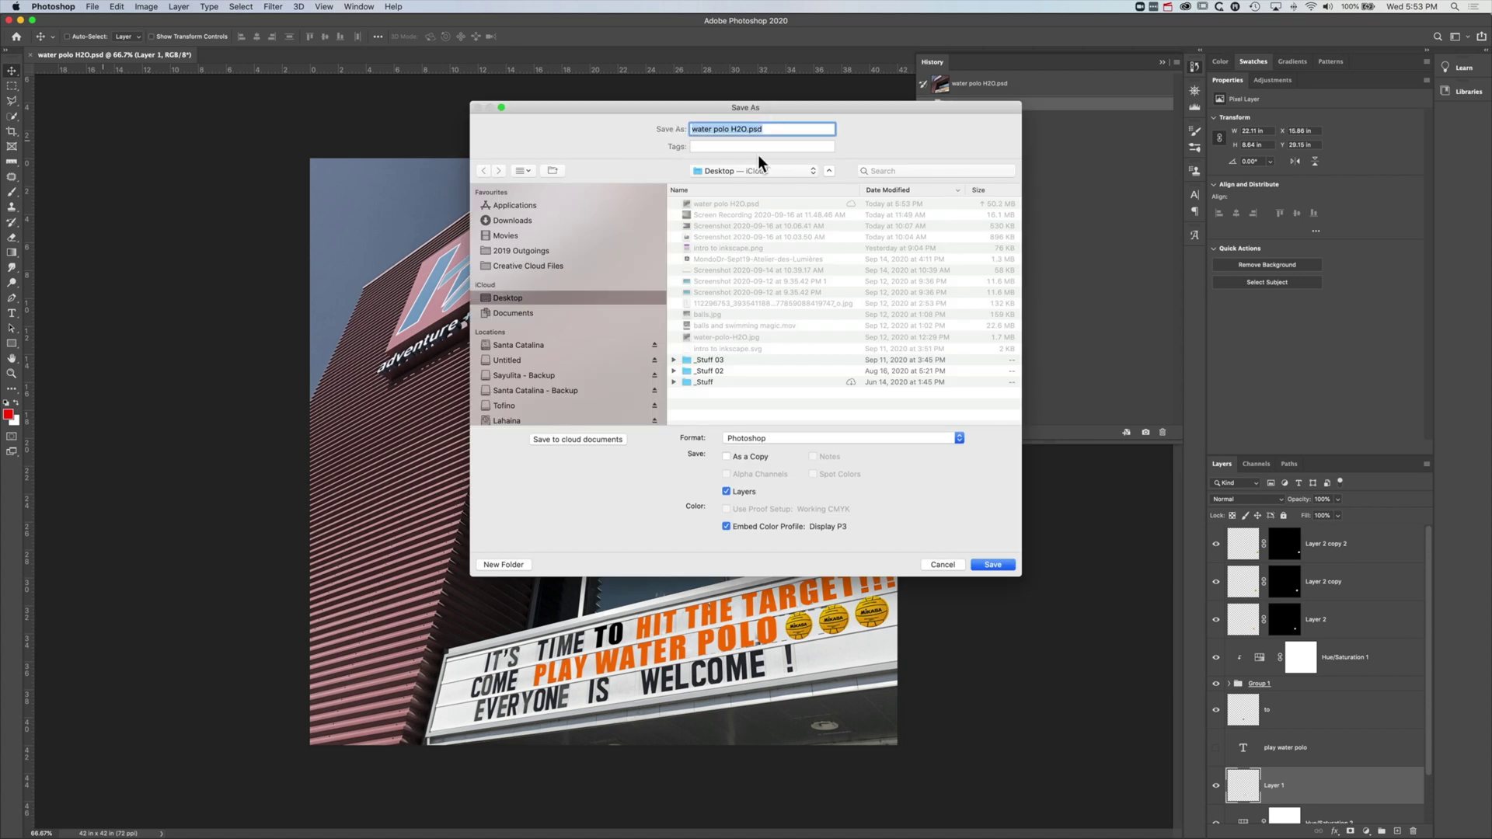
{"action": "key", "text": "Right"}
{"action": "type", "text": "R01"}
{"action": "key", "text": "Return"}
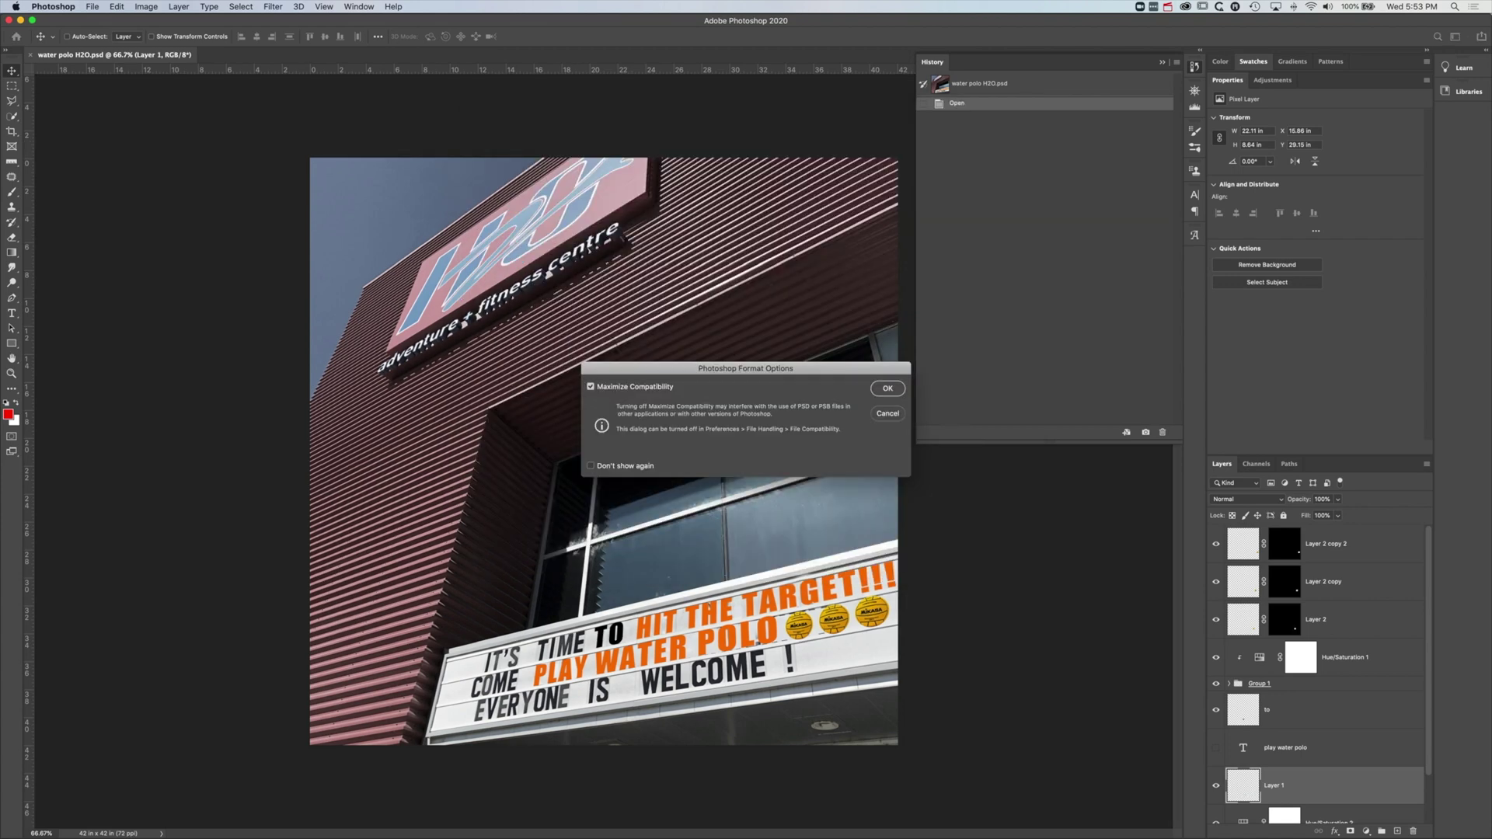
{"action": "key", "text": "Return"}
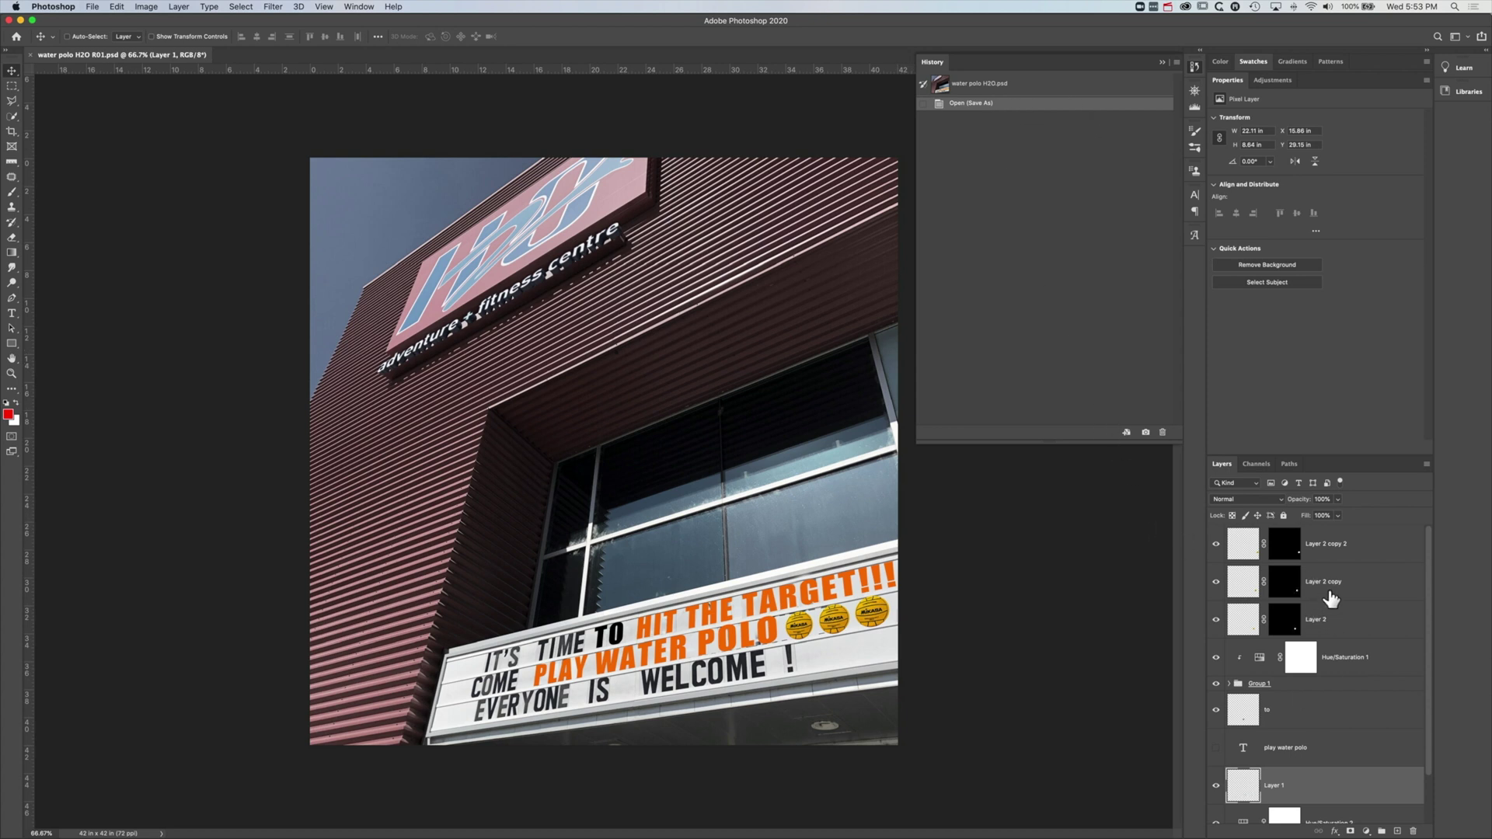
Add Hue/Saturation 3 at the top of the stack, colorized with Hue 51 and Saturation 25.
{"action": "left_click", "coordinate": [1365, 832]}
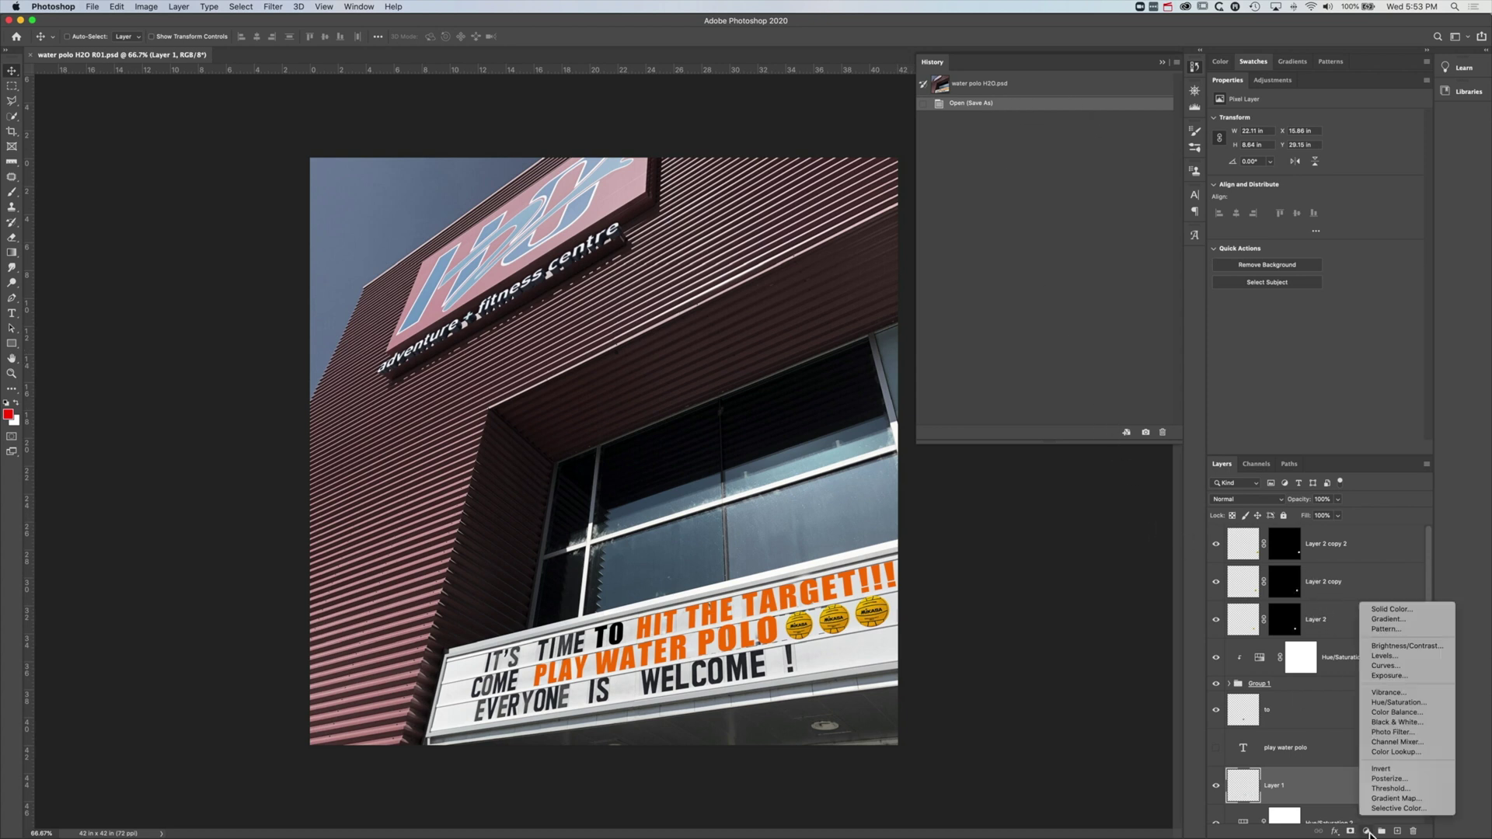
{"action": "left_click", "coordinate": [1377, 698]}
{"action": "left_click_drag", "start_coordinate": [1339, 789], "coordinate": [1332, 536]}
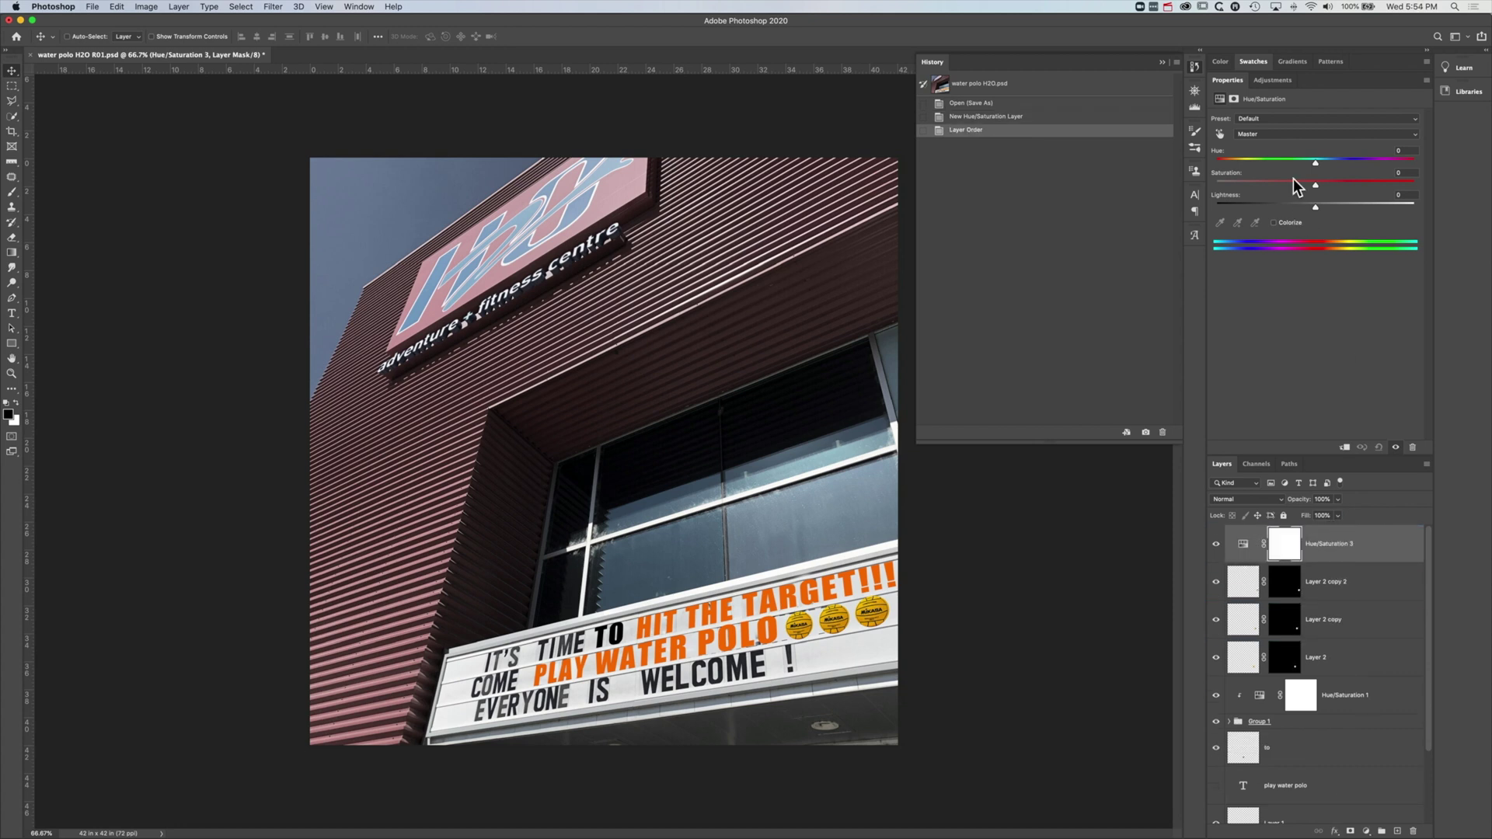
{"action": "left_click_drag", "start_coordinate": [1317, 161], "coordinate": [1291, 185]}
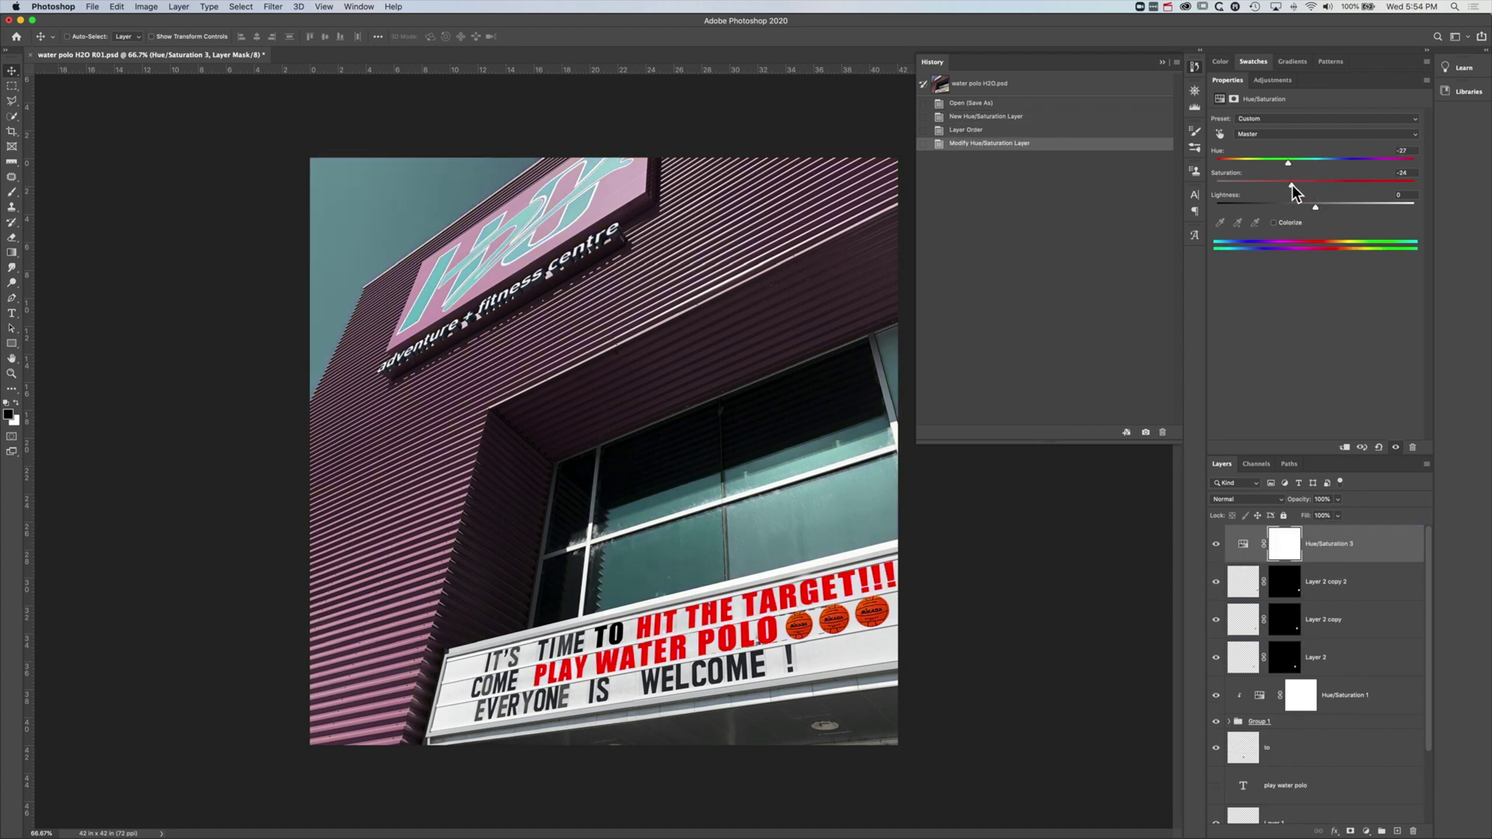
{"action": "left_click", "coordinate": [1273, 223]}
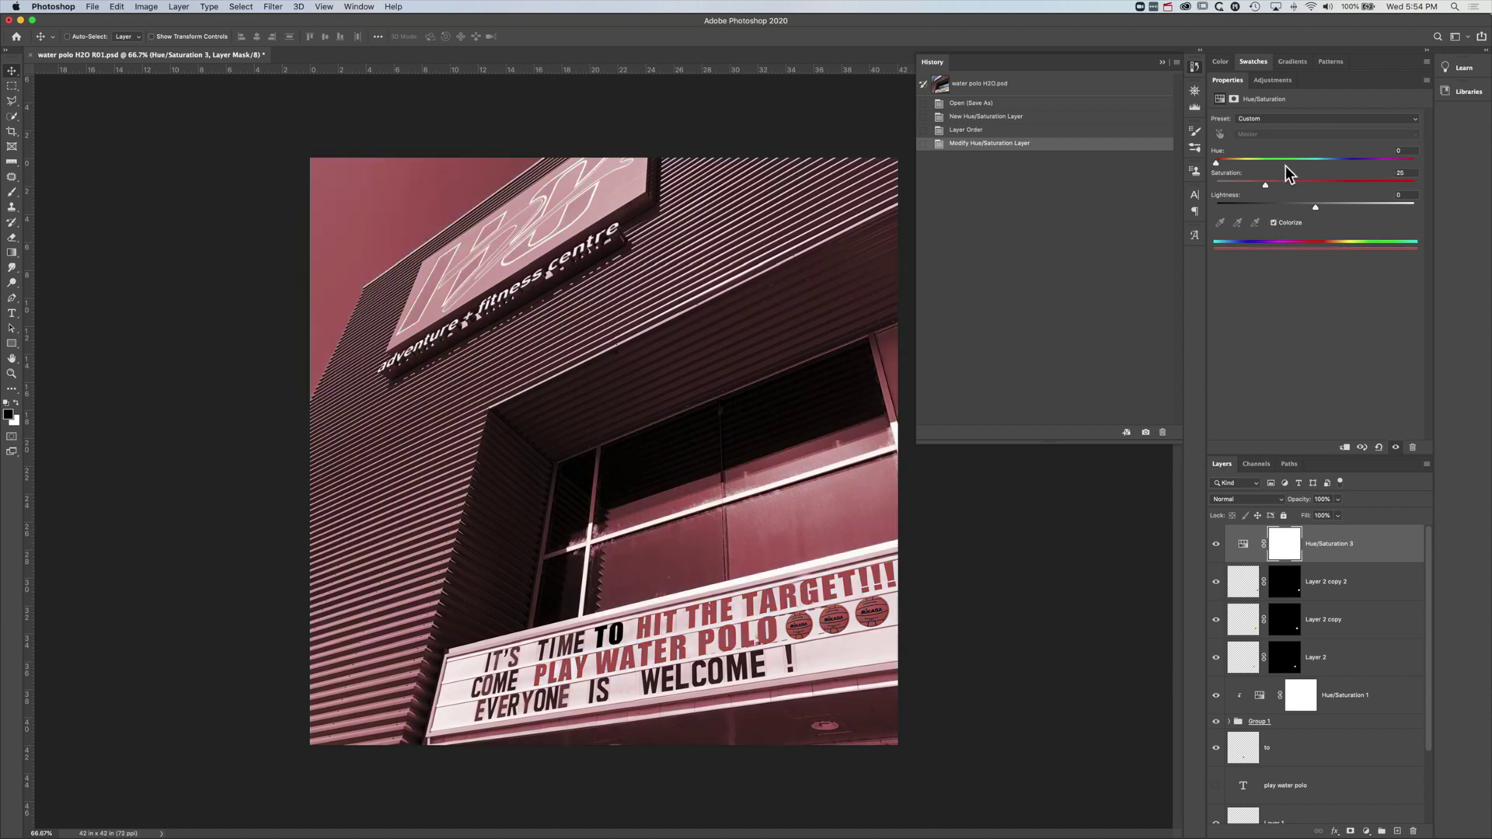
{"action": "left_click_drag", "start_coordinate": [1218, 163], "coordinate": [1244, 163]}
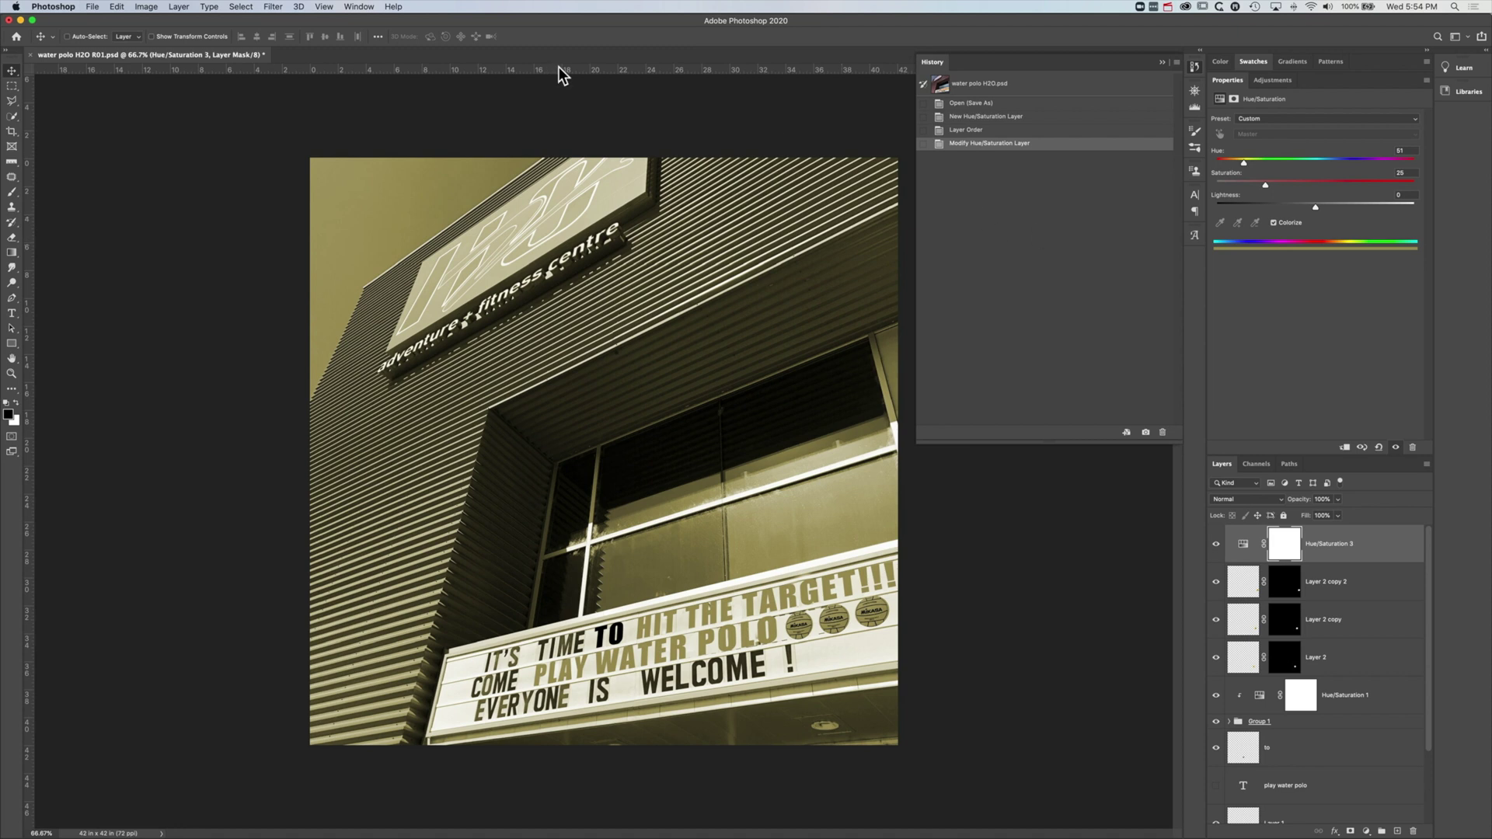
Save As water polo H2O R02.psd by changing the revision digit to 2, keeping Maximize Compatibility.
{"action": "left_click", "coordinate": [92, 6]}
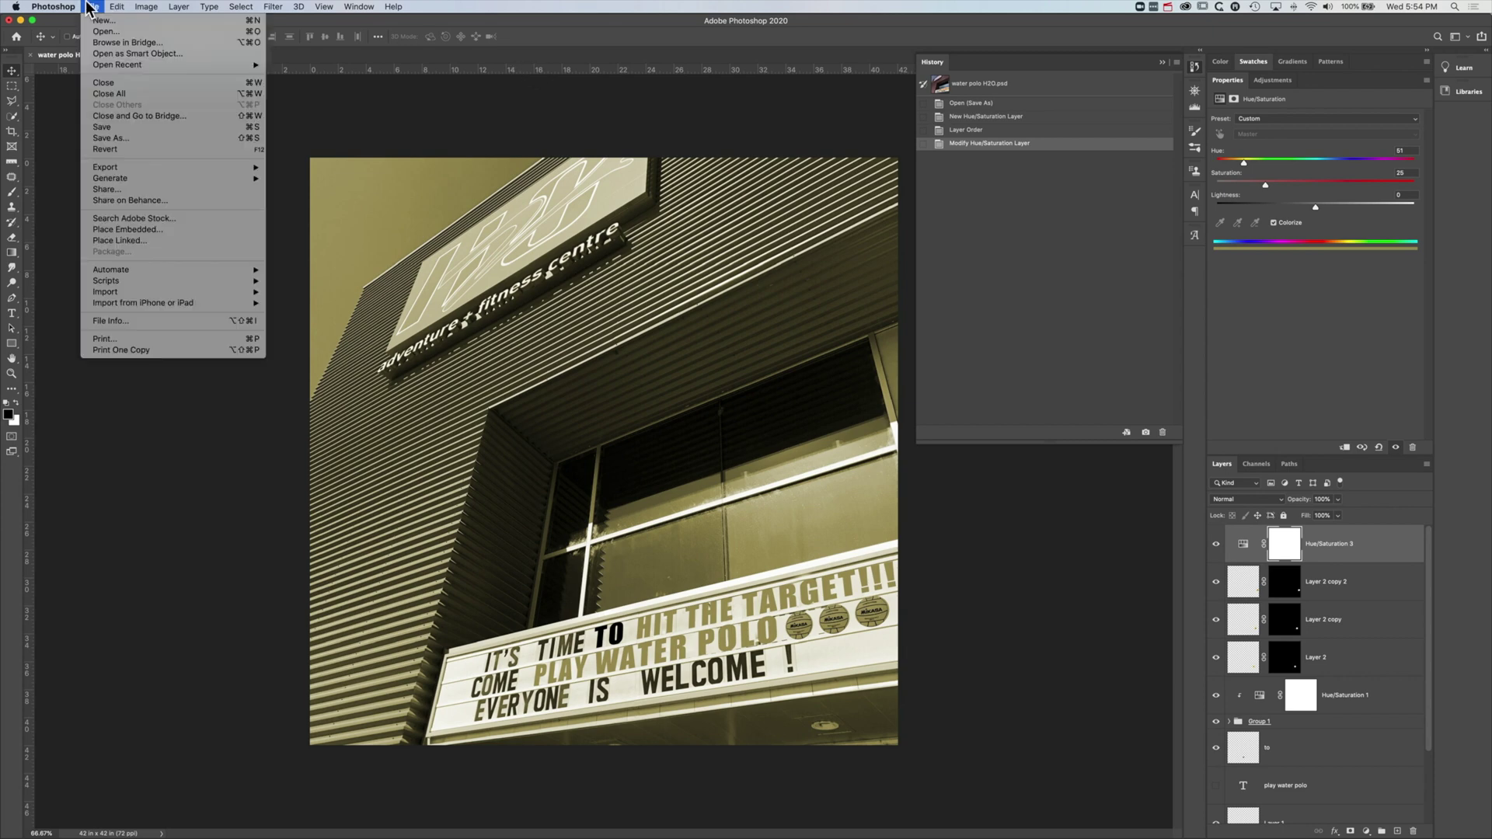
{"action": "left_click", "coordinate": [118, 137]}
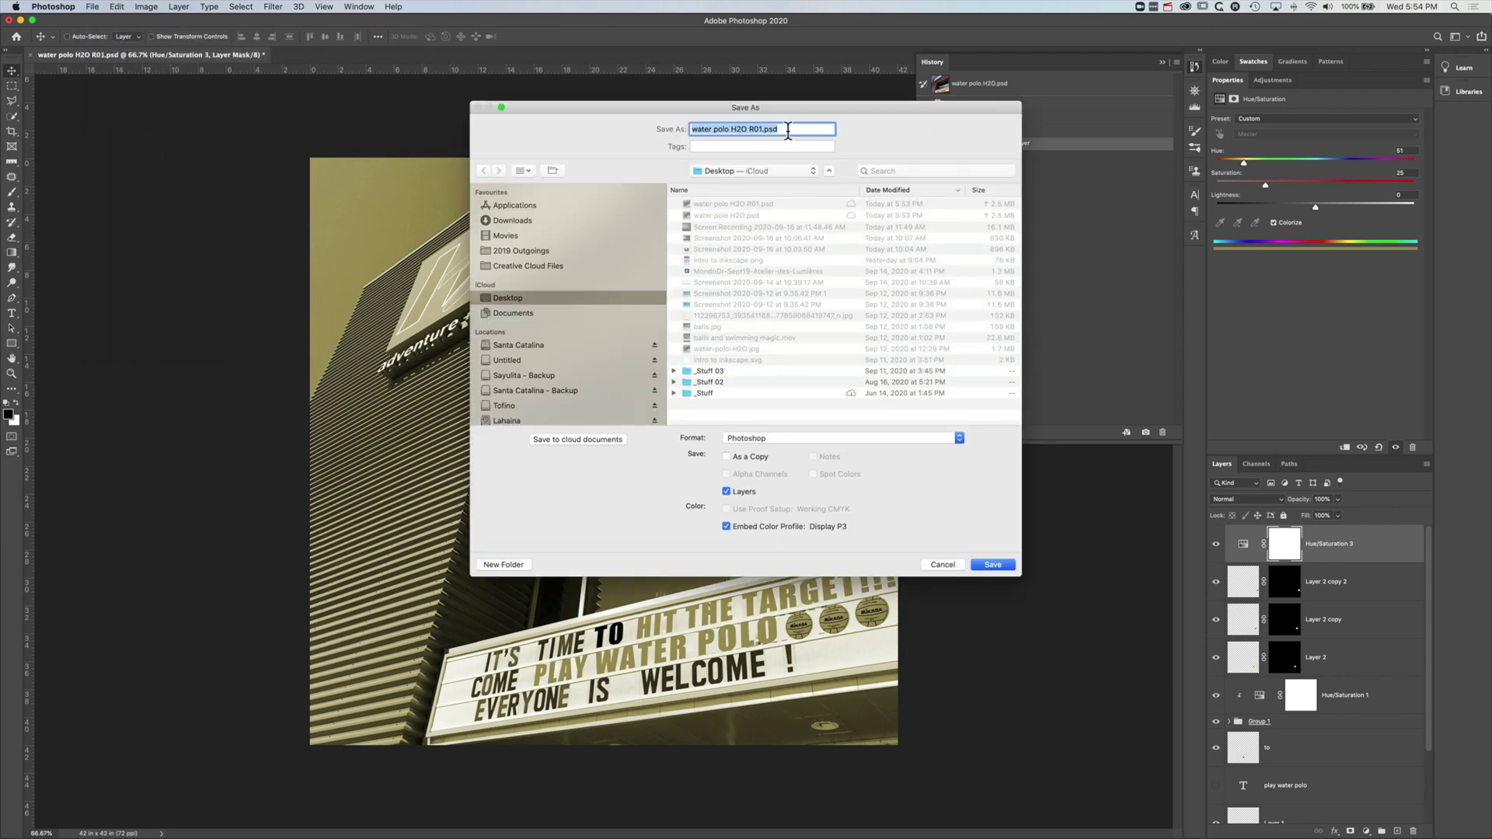
{"action": "left_click", "coordinate": [760, 129]}
{"action": "key", "text": "Delete"}
{"action": "type", "text": "2"}
{"action": "key", "text": "Return"}
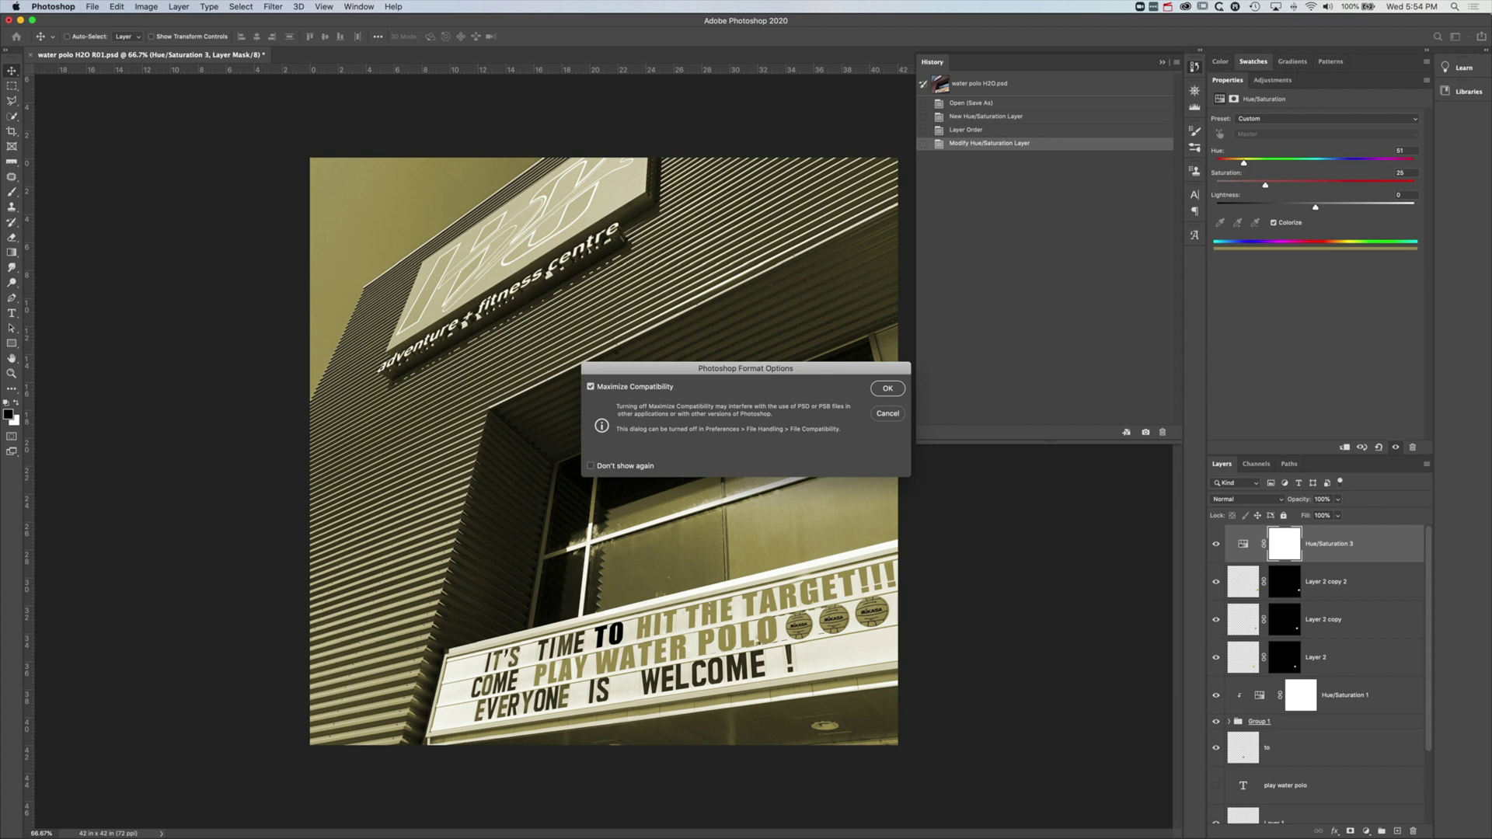
{"action": "key", "text": "Return"}
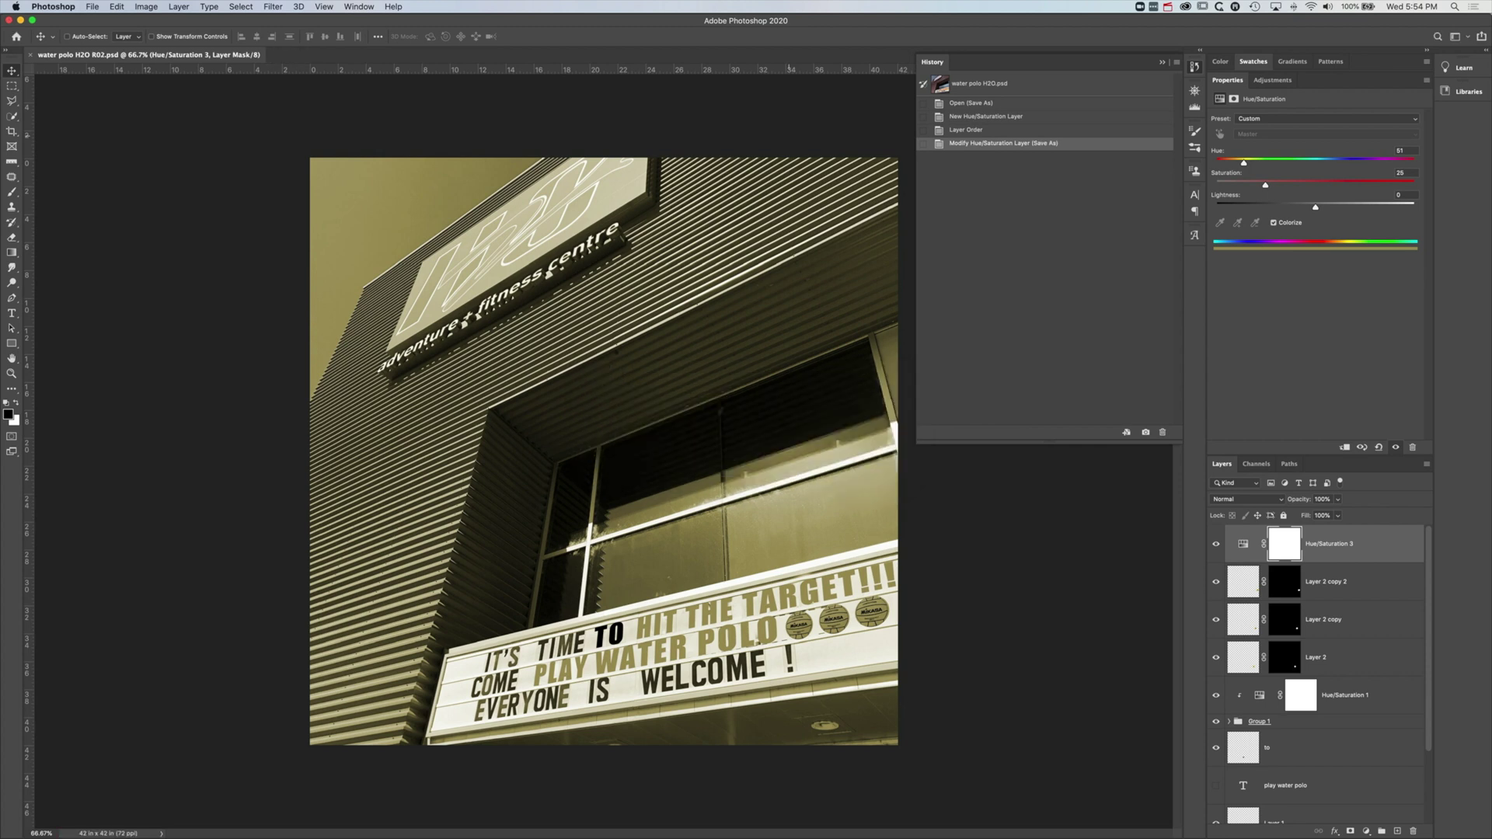